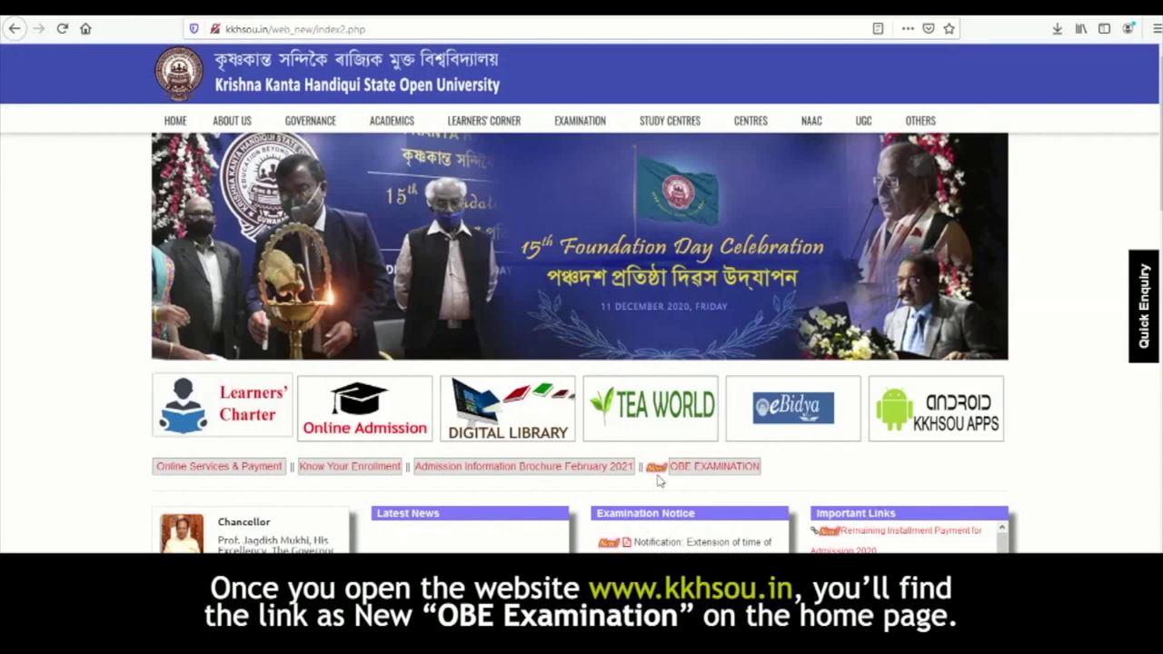
# - Go to the OBE Examination login page and select Degree5sem2021 as the examination
pyautogui.click(714, 473)
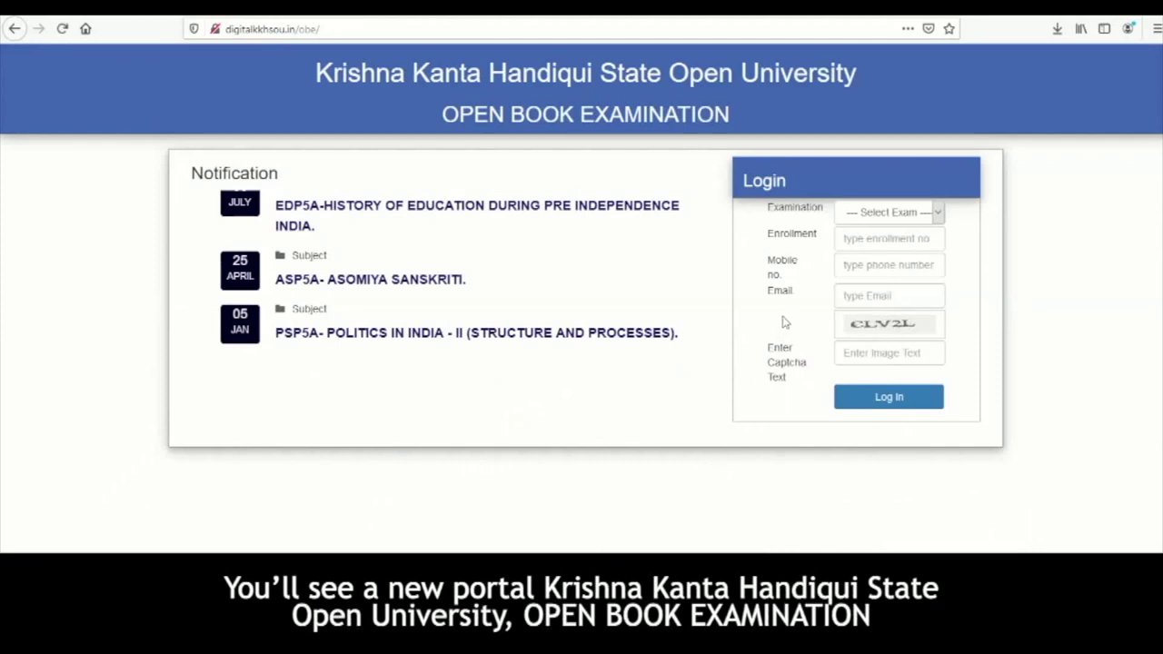
pyautogui.click(872, 214)
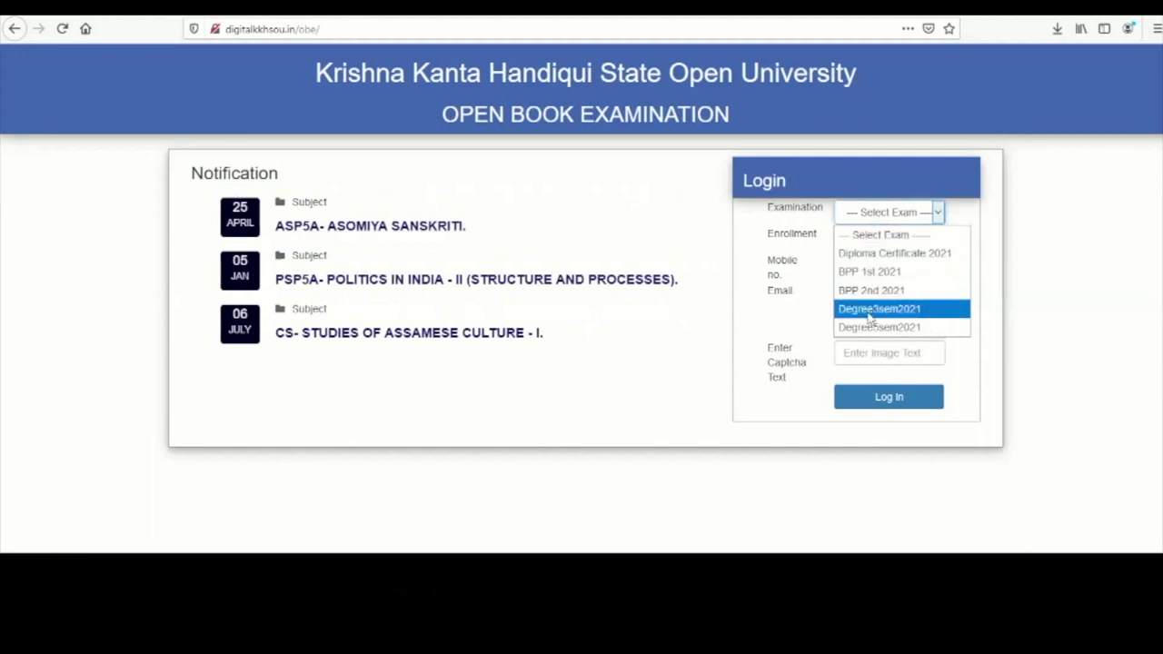
pyautogui.click(874, 212)
pyautogui.click(872, 212)
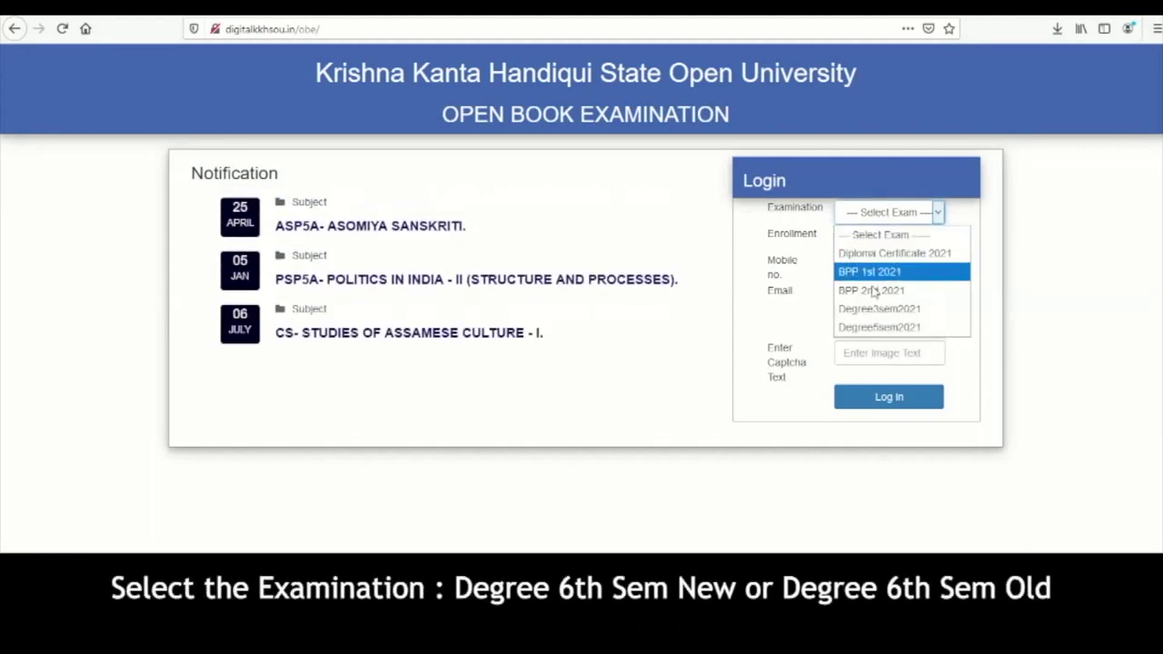
pyautogui.click(870, 327)
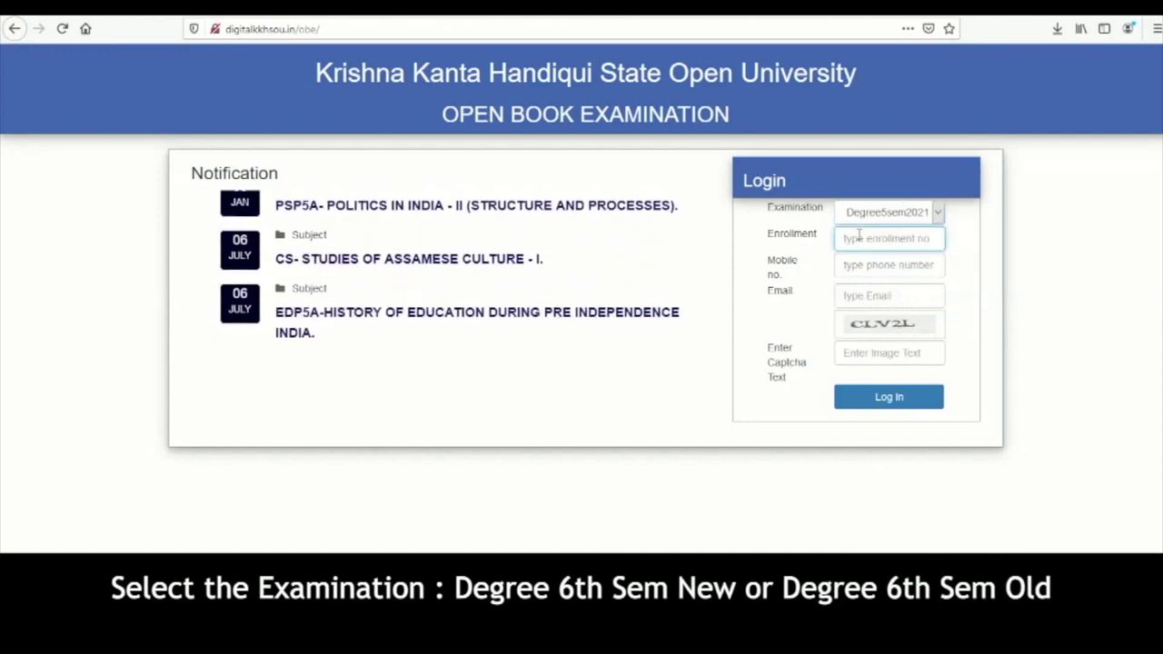
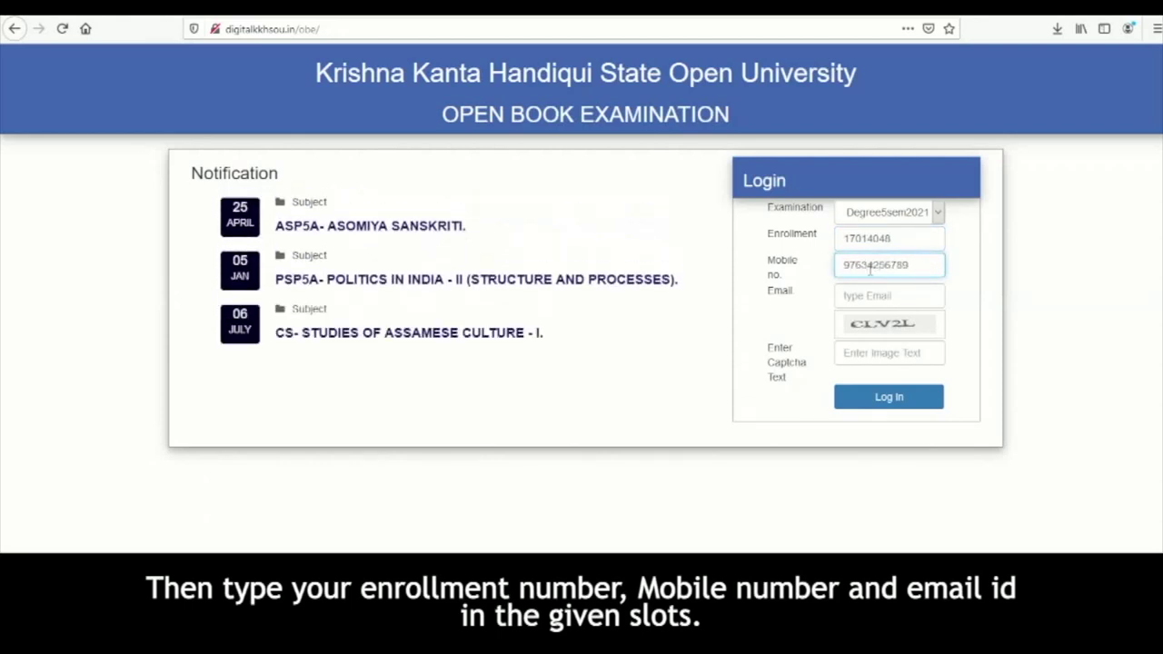
# - Fill the Enrollment, Mobile no. and Email fields with the student's enrollment number, mobile number and e-mail
pyautogui.click(872, 298)
pyautogui.write('demo')
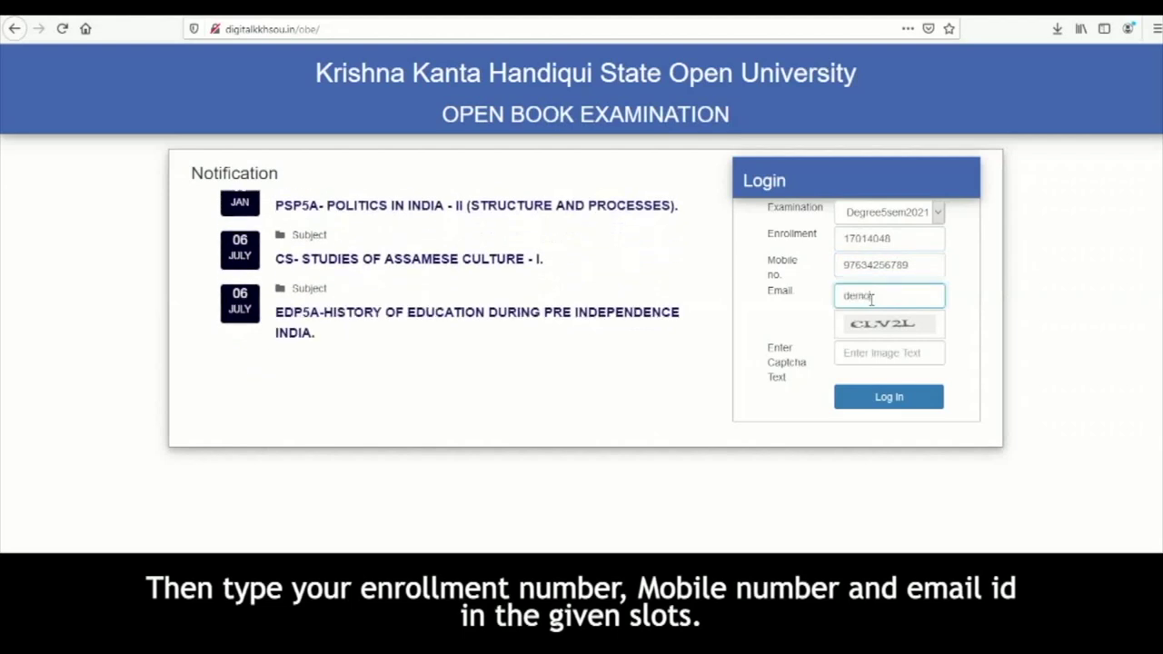
pyautogui.write('@gmail.com')
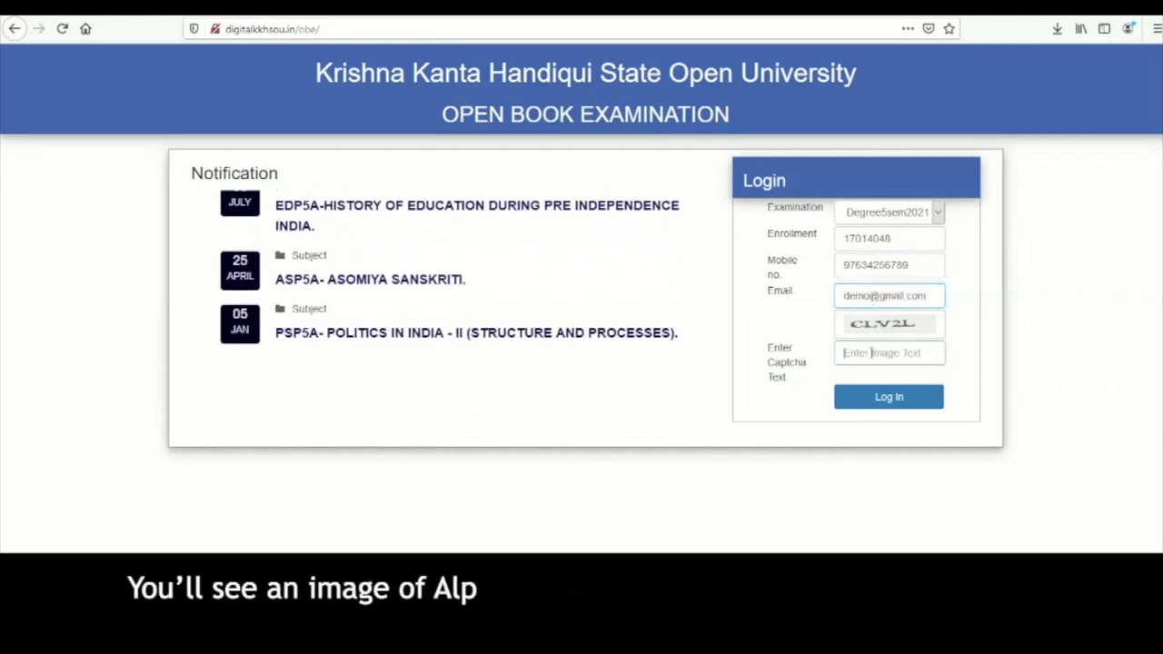
# - Type the characters from the captcha image into the captcha box and submit the login
pyautogui.click(871, 352)
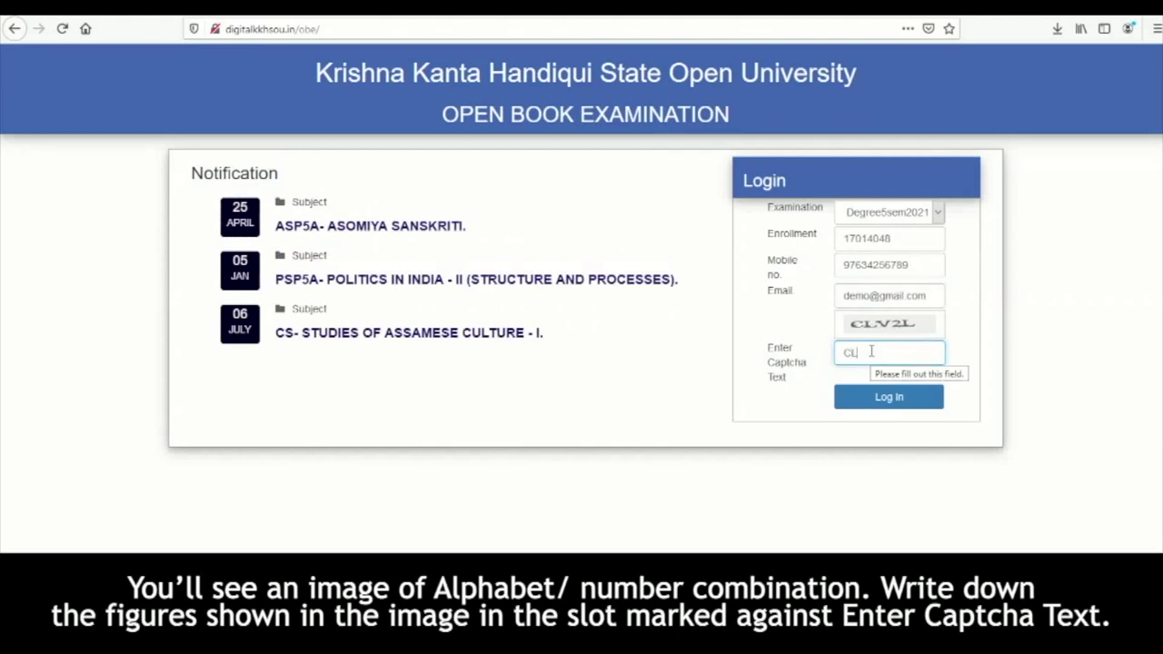
pyautogui.write('CL')
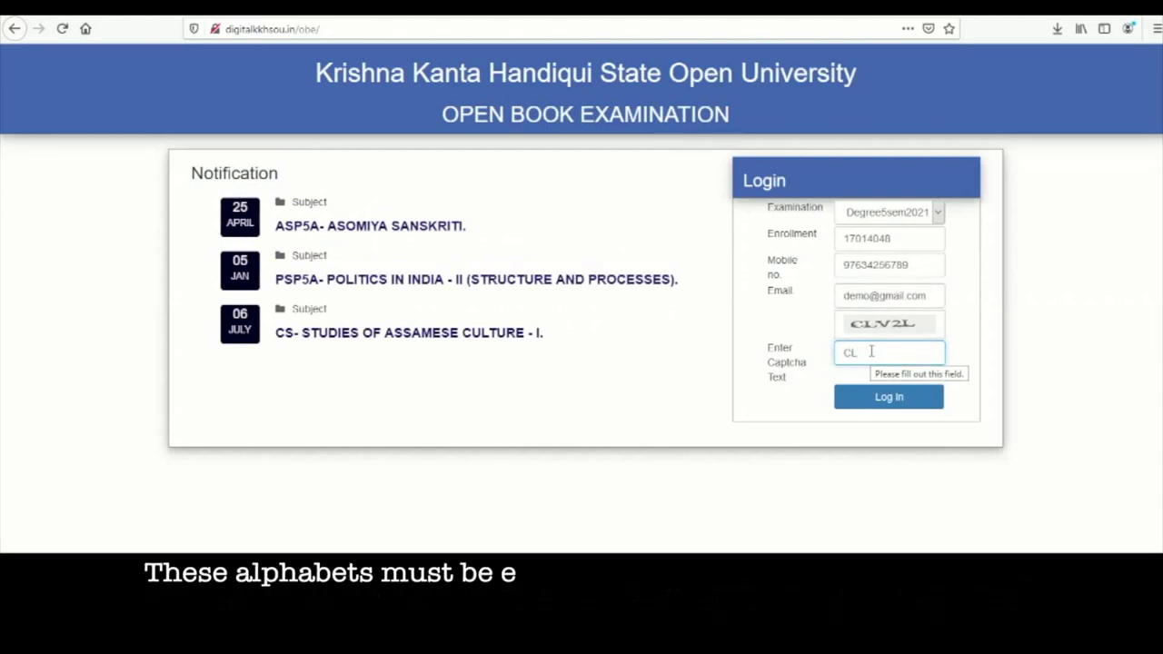
pyautogui.write('V')
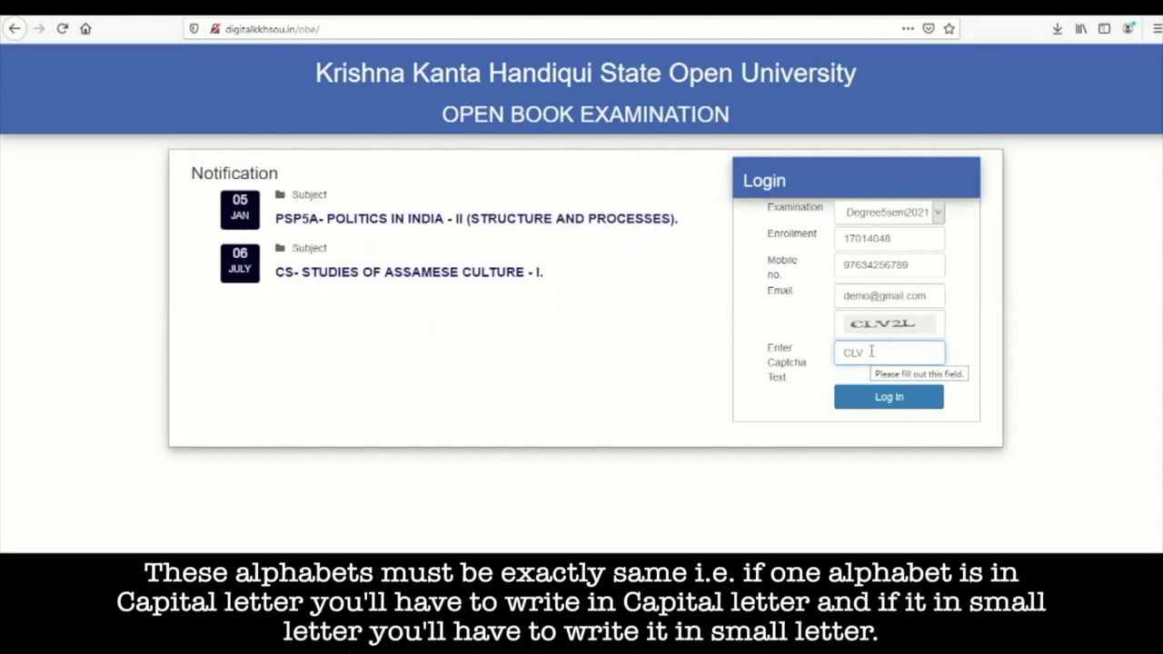
pyautogui.write('2L')
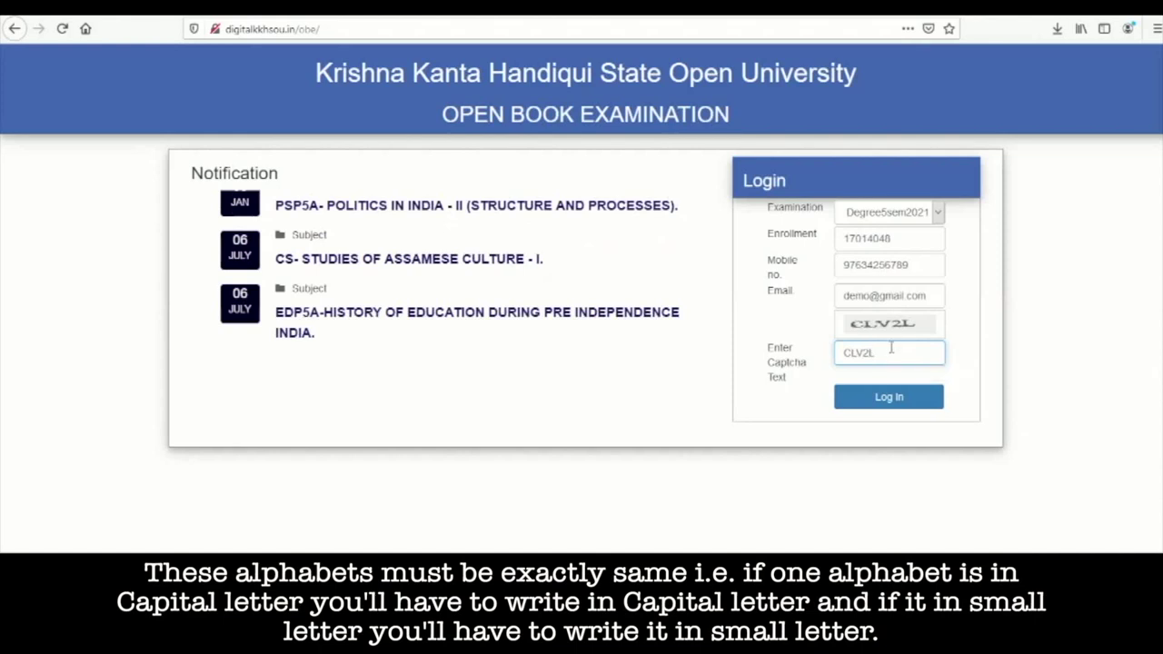
pyautogui.click(872, 400)
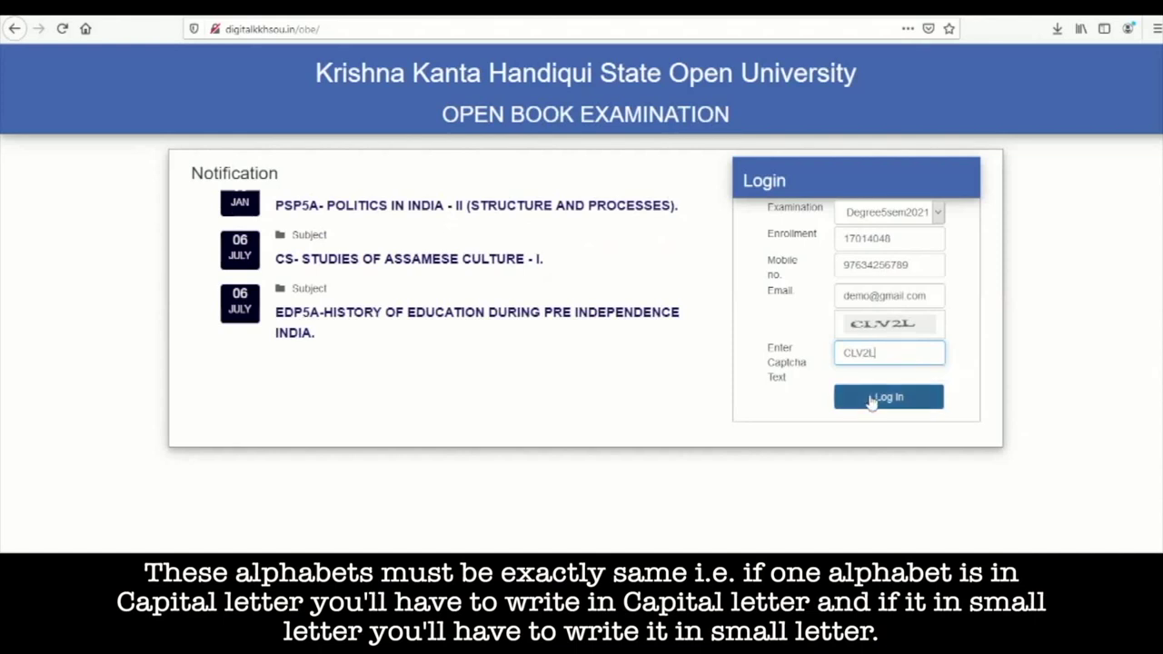
# - Log in and save the SOP5A demo question paper PDF to the computer
pyautogui.click(871, 400)
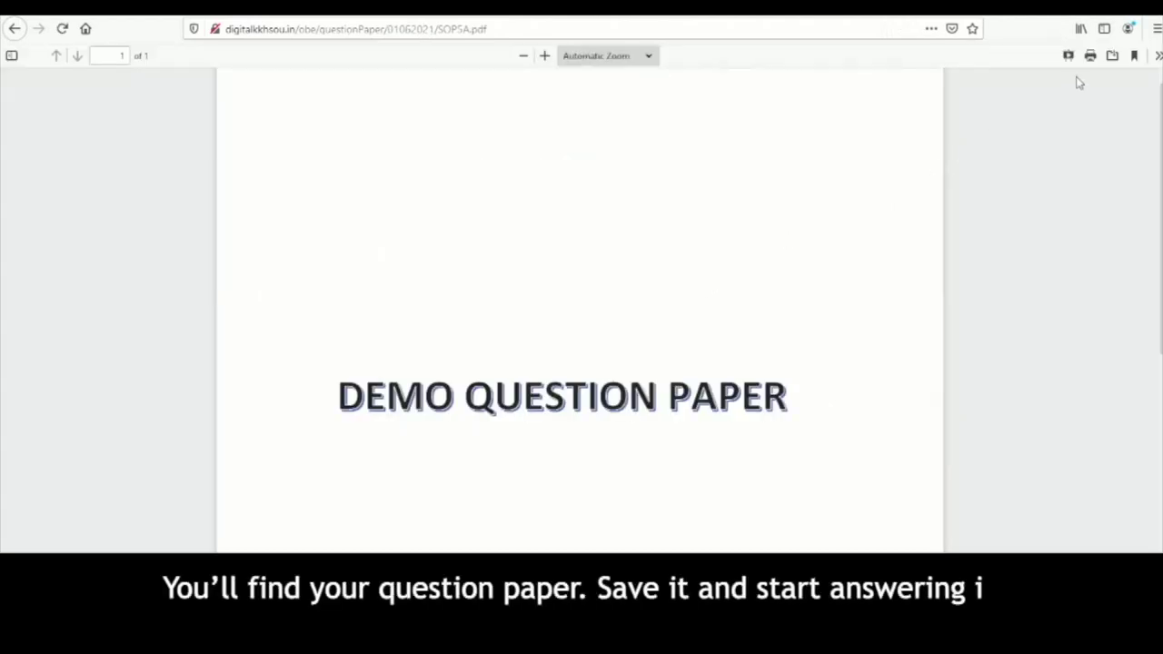
pyautogui.click(1112, 56)
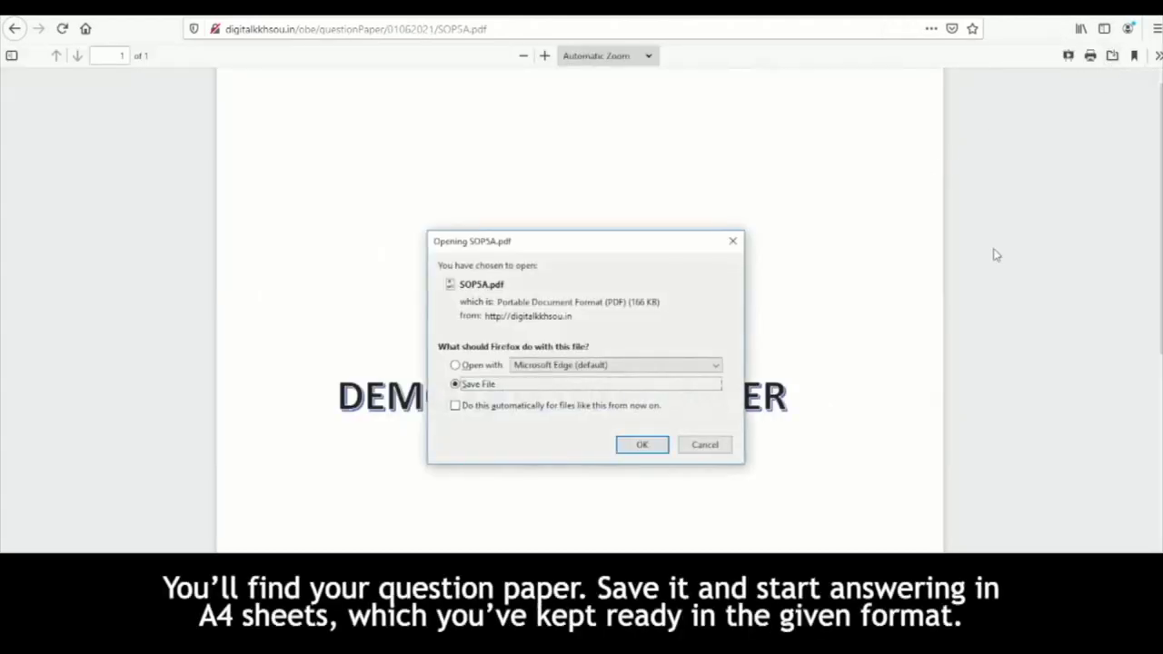
pyautogui.click(651, 449)
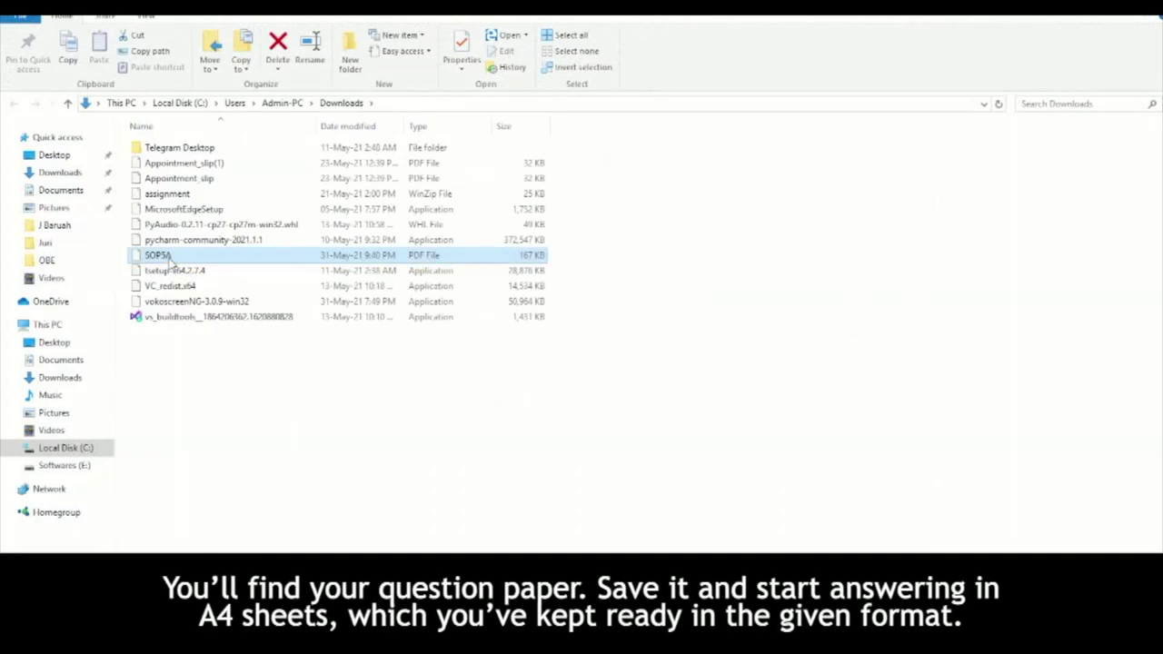
# - Copy SOP5A from Downloads and paste it into the OBE folder on the Desktop
pyautogui.rightClick(163, 256)
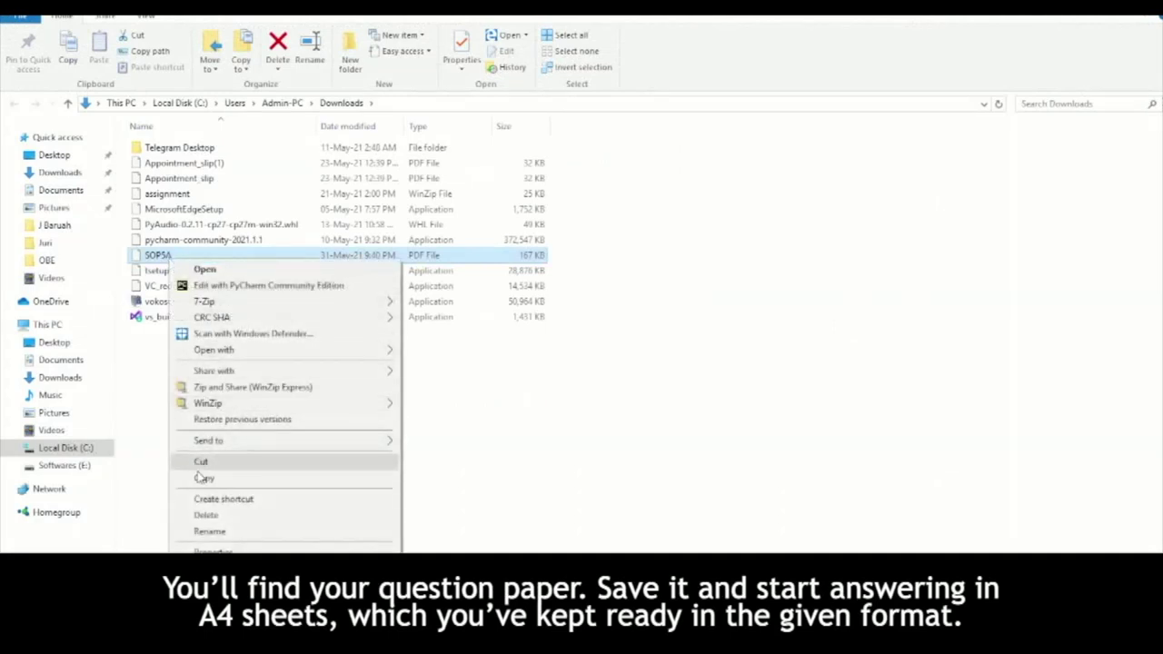
pyautogui.click(201, 478)
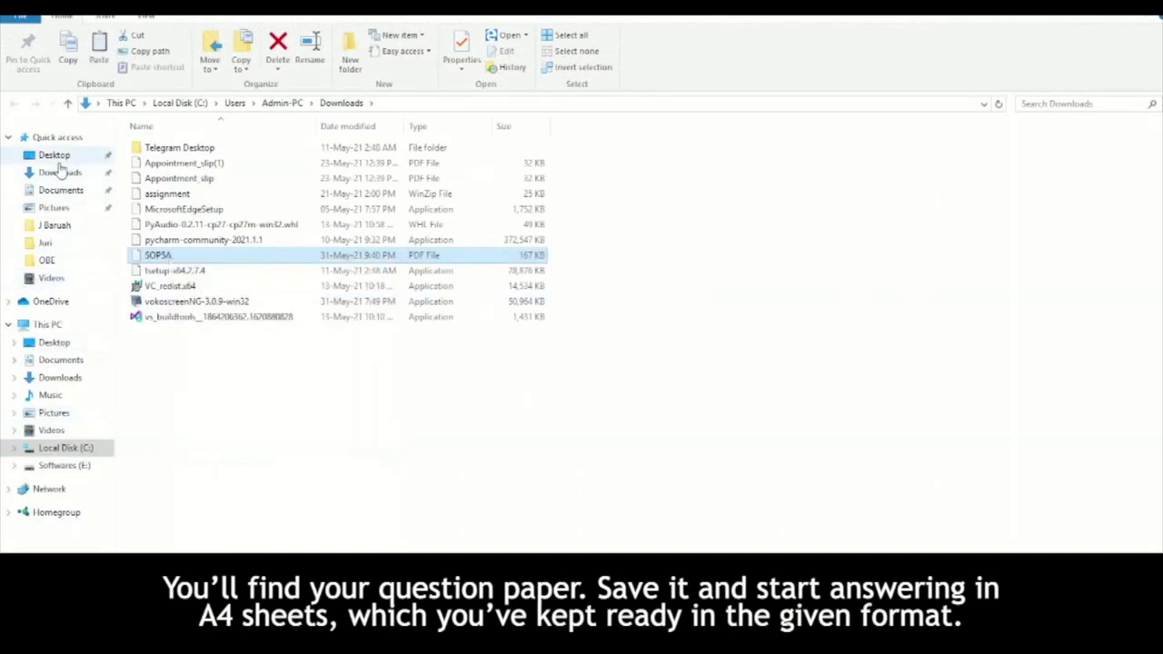
pyautogui.click(52, 155)
pyautogui.doubleClick(162, 170)
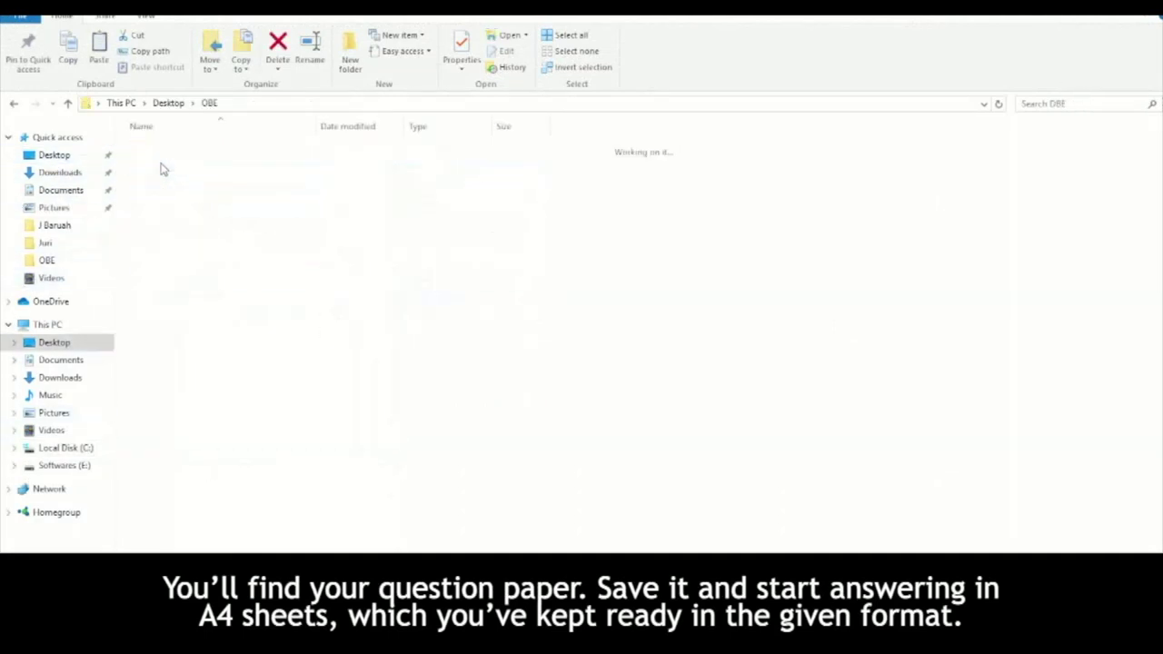
pyautogui.rightClick(203, 392)
pyautogui.click(228, 496)
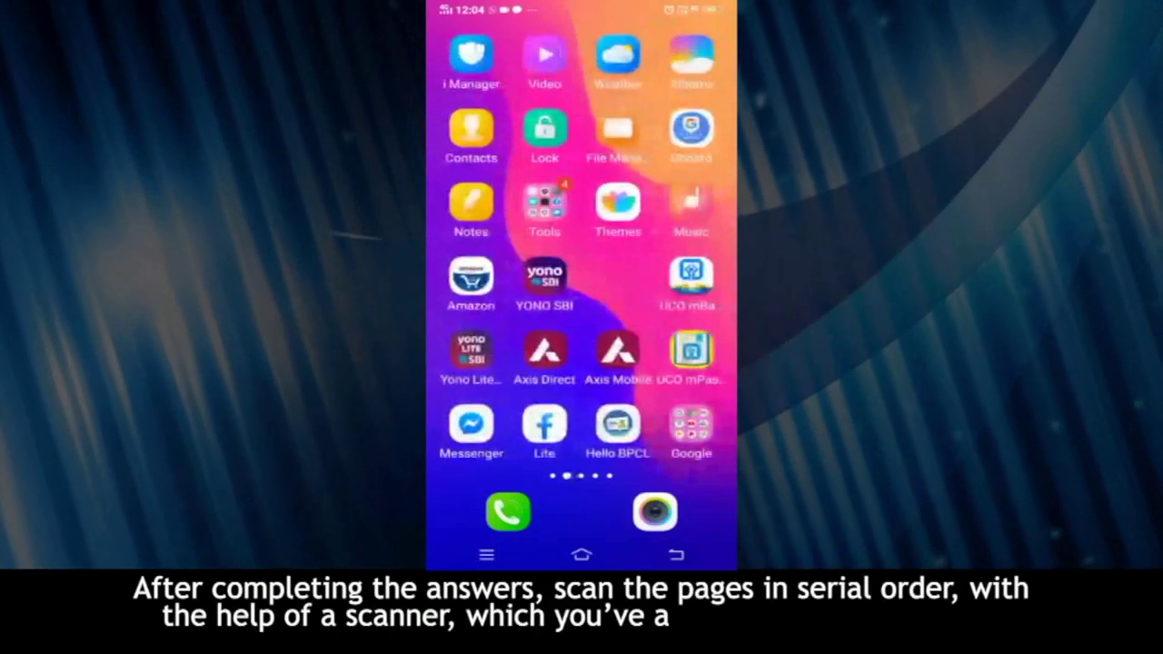
# - Search Play Store for 'doc', then install and launch Lufick's Document Scanner PDF Creator
pyautogui.click(544, 423)
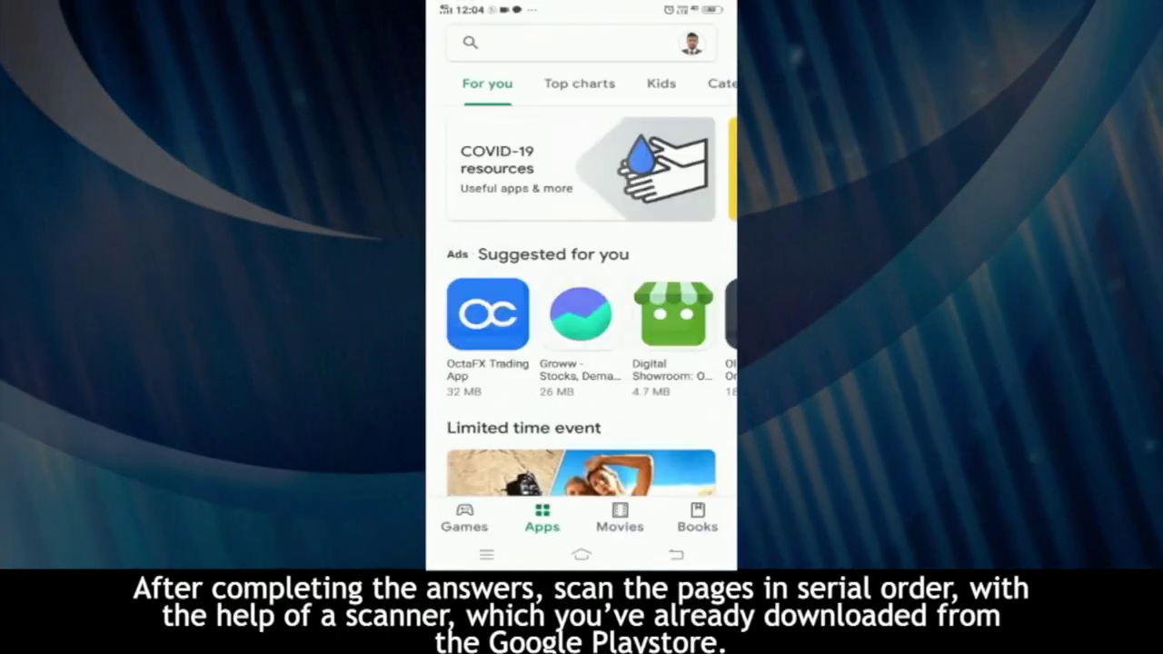
pyautogui.click(563, 43)
pyautogui.write('doc')
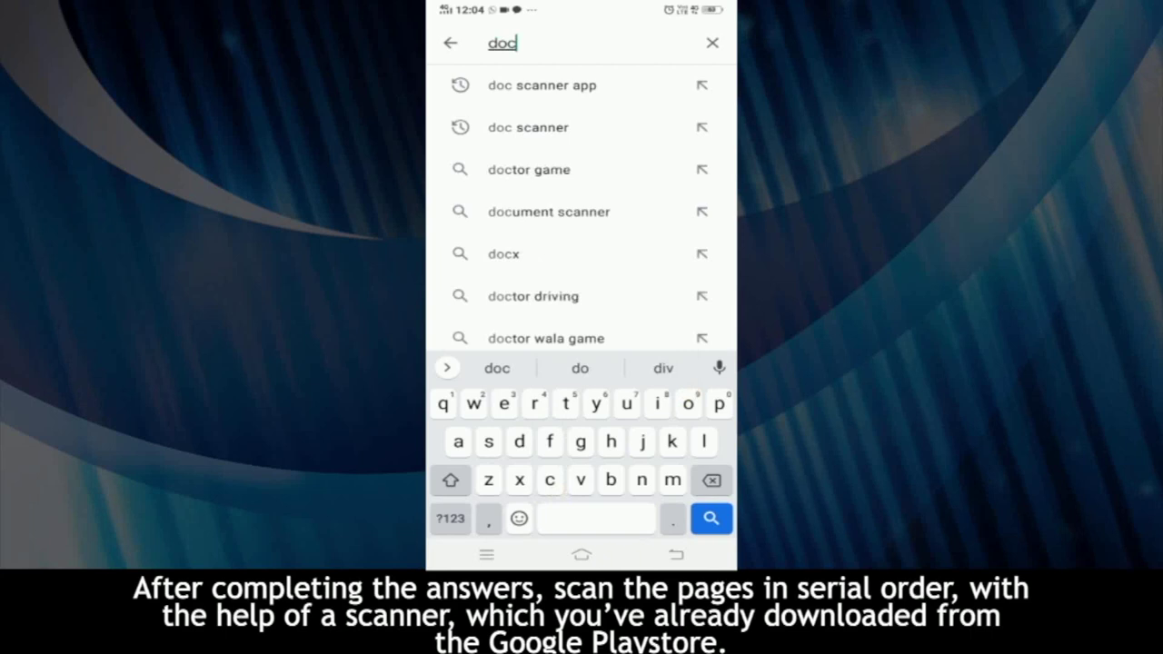
pyautogui.click(542, 85)
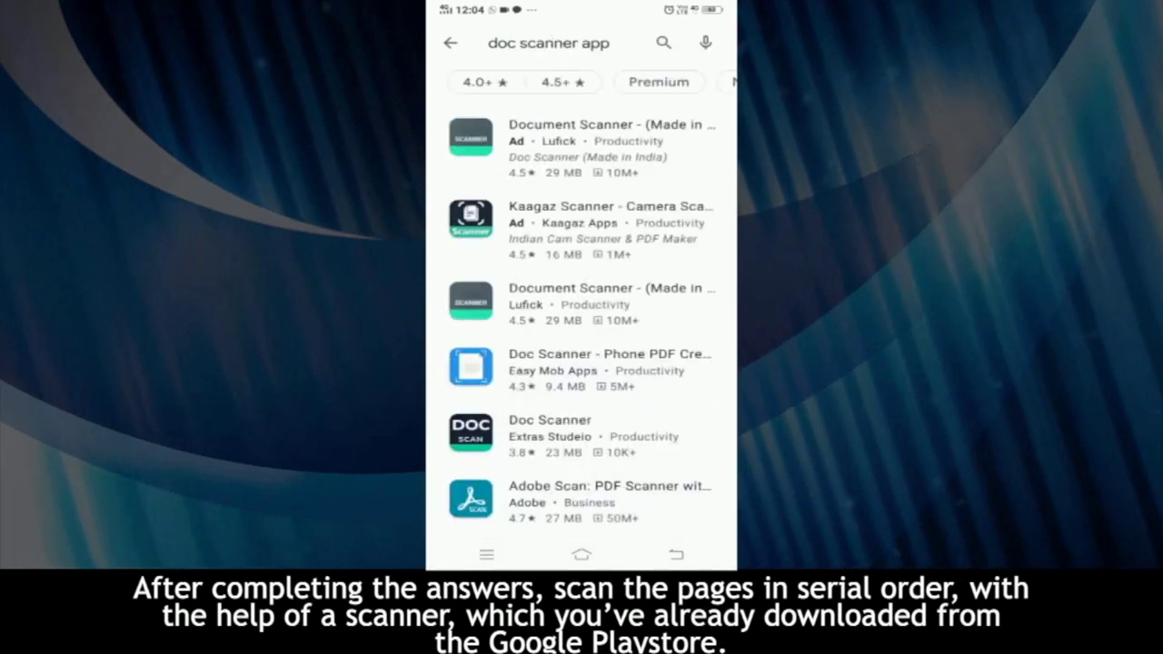
pyautogui.click(610, 300)
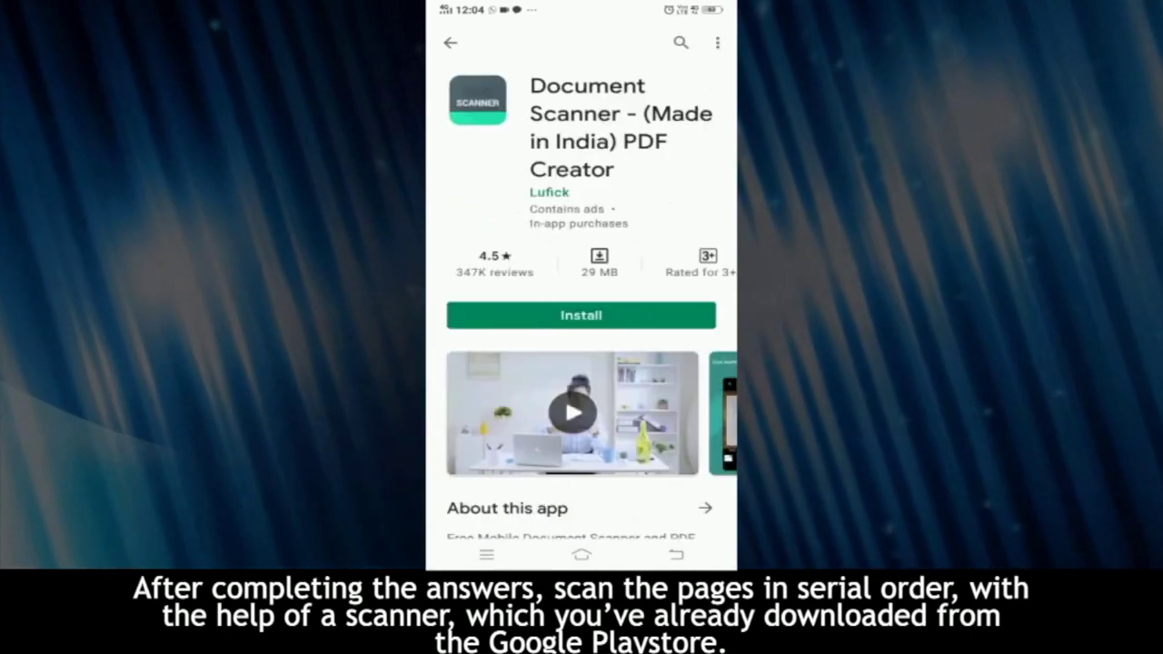
pyautogui.click(582, 314)
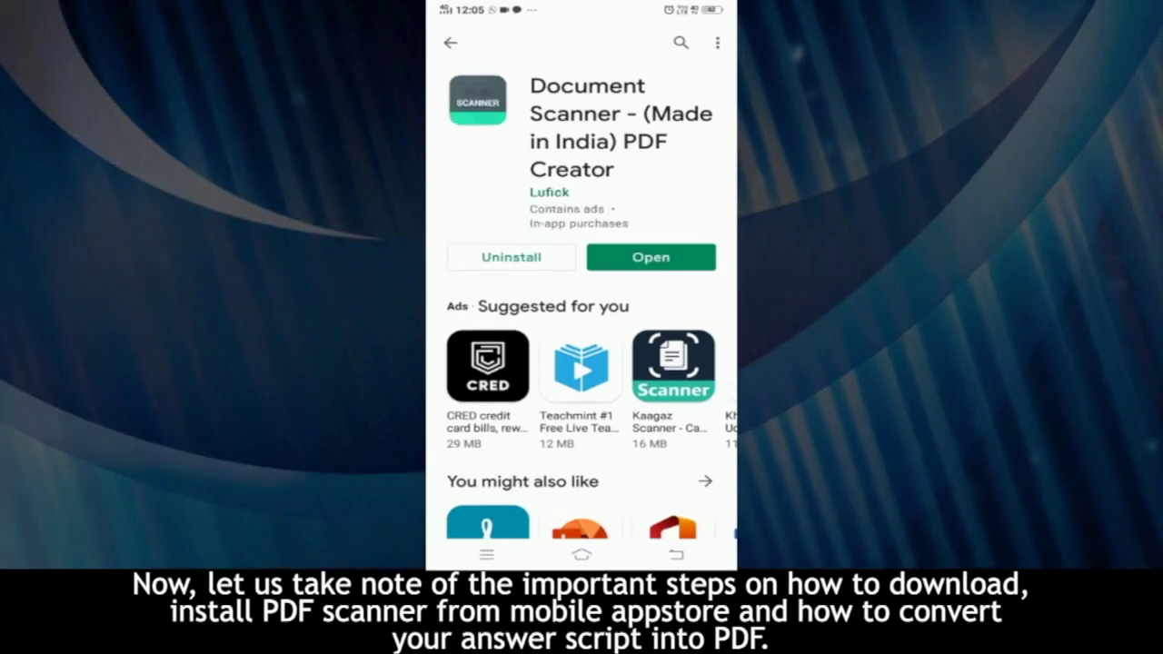
pyautogui.click(650, 257)
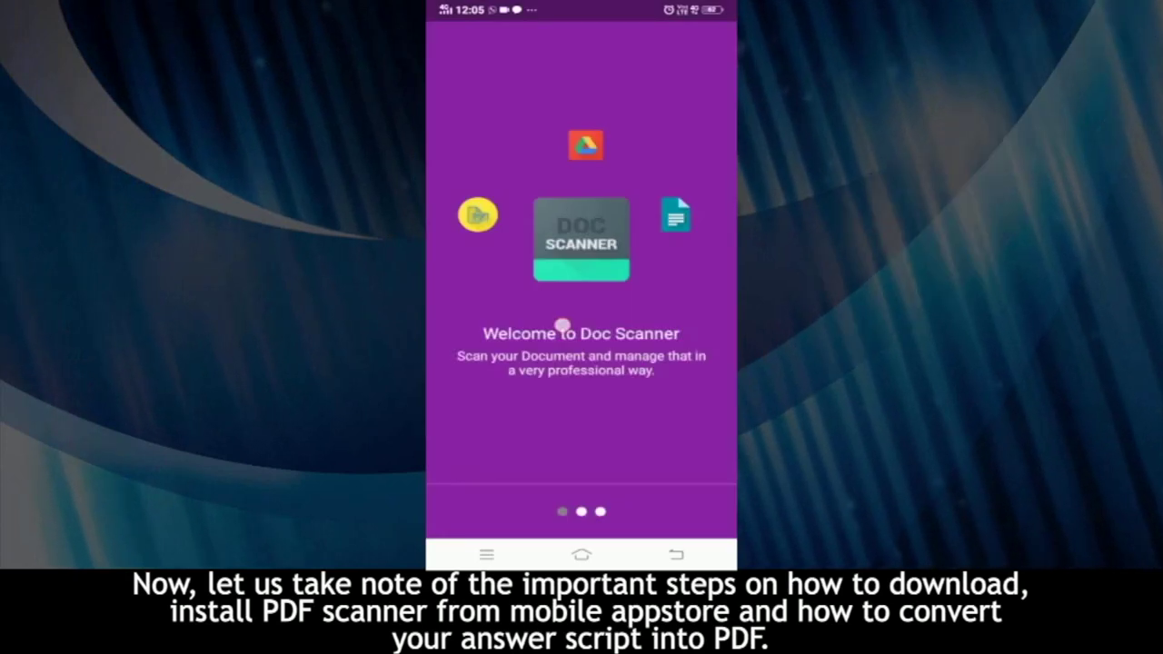
# - Swipe past Doc Scanner's welcome pages and finish the introduction
pyautogui.moveTo(558, 324); pyautogui.dragTo(473, 327)
pyautogui.moveTo(587, 376); pyautogui.dragTo(491, 376)
pyautogui.click(669, 517)
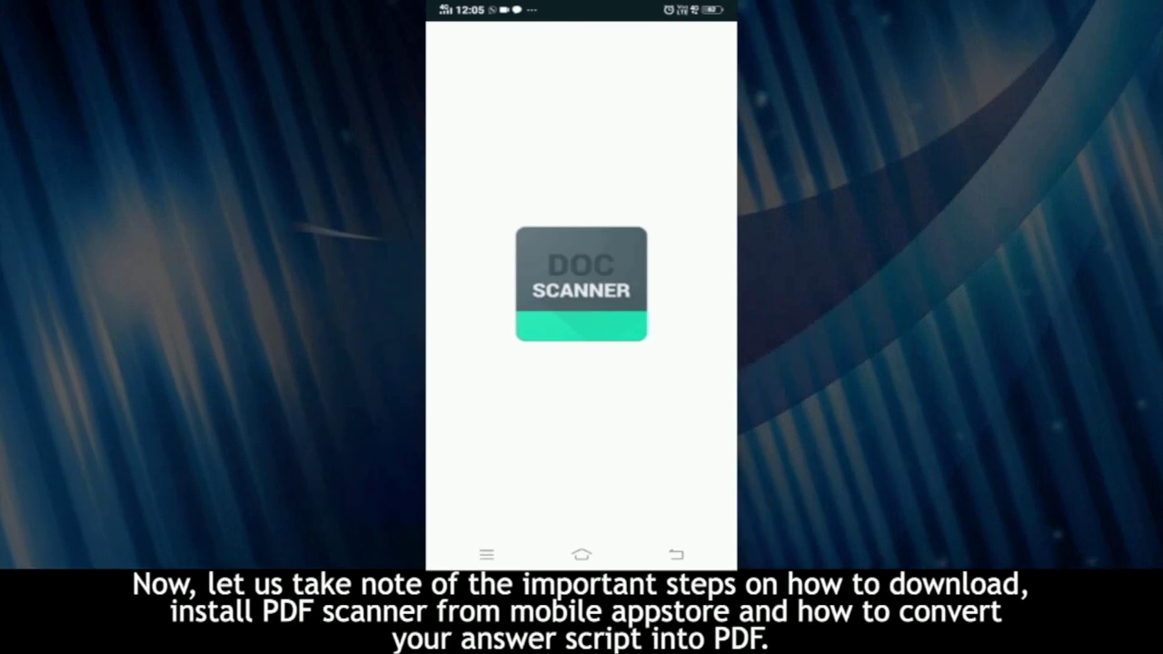
# - Allow camera access, photograph the document pages and accept the crop
pyautogui.click(644, 448)
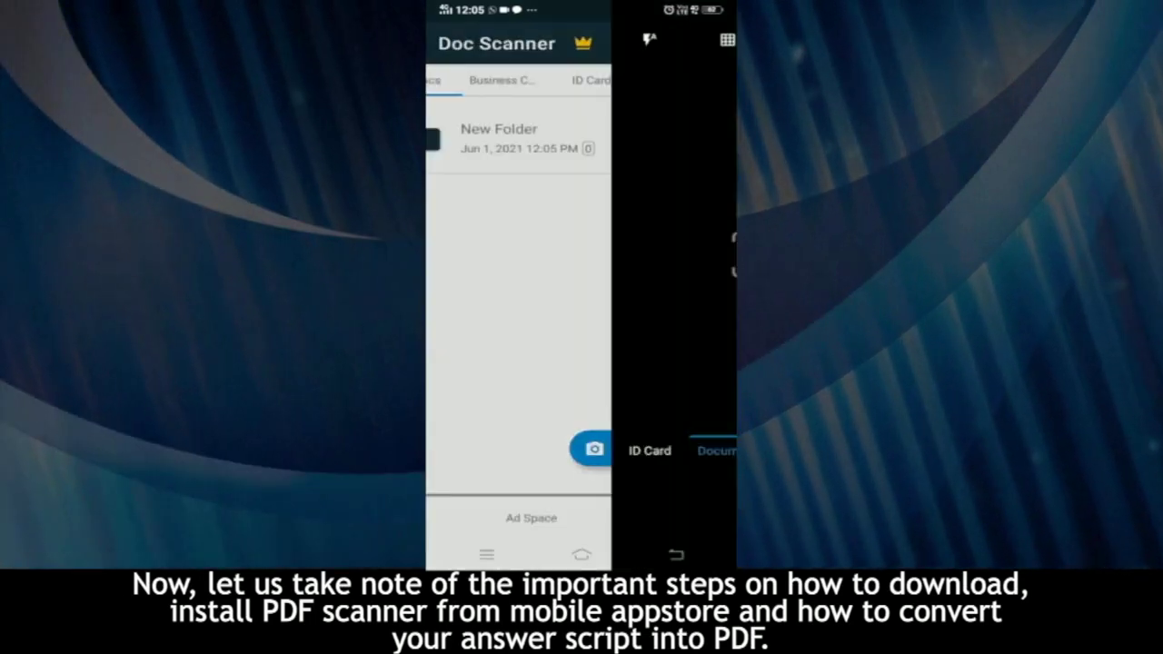
pyautogui.click(669, 306)
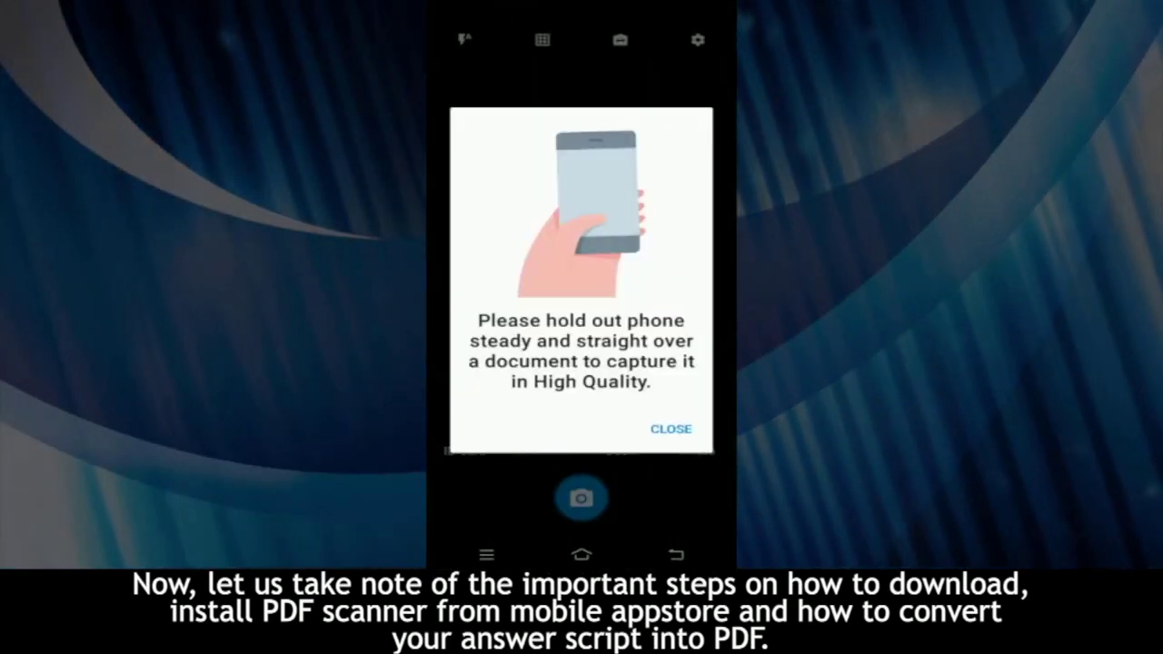
pyautogui.click(670, 426)
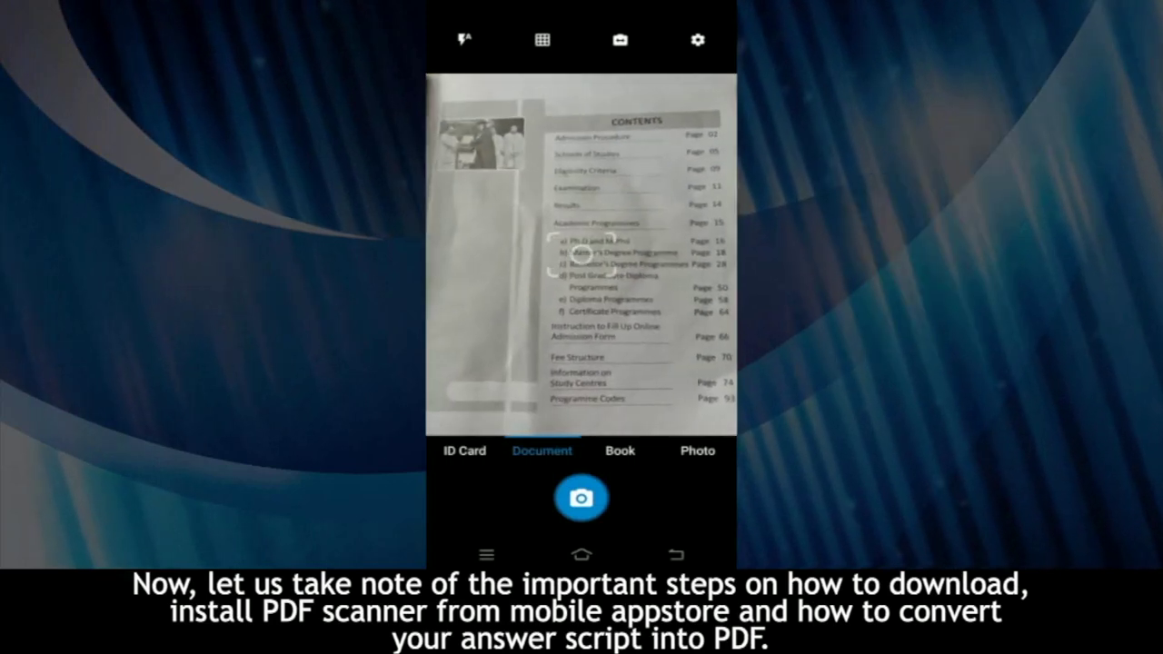
pyautogui.click(582, 498)
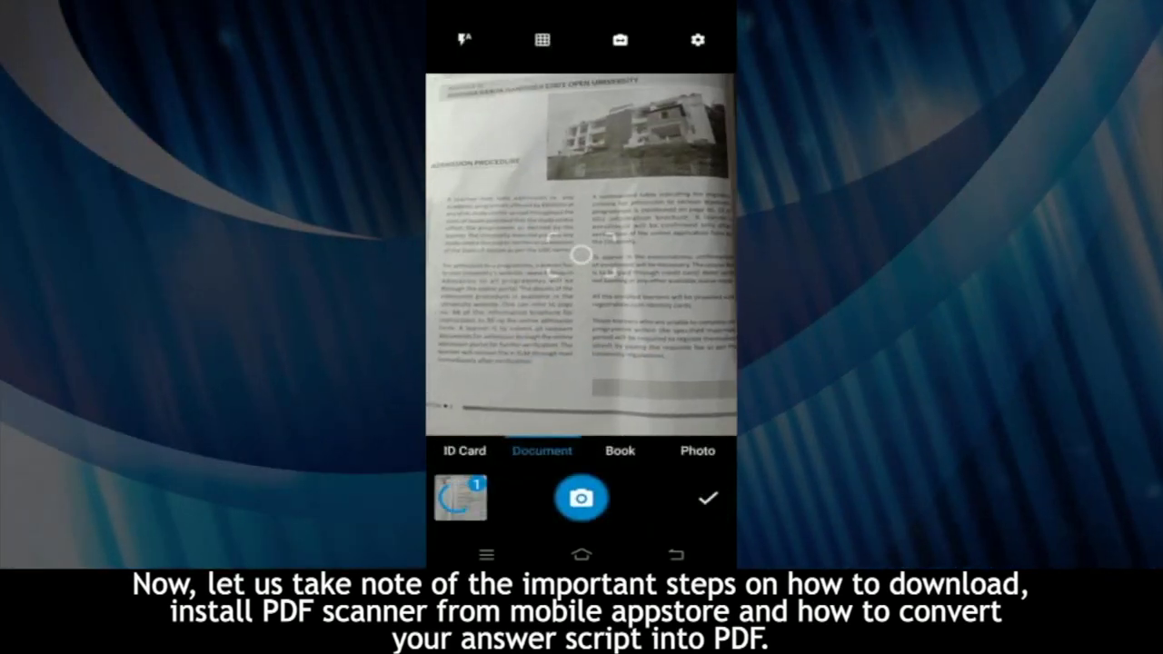
pyautogui.click(581, 497)
pyautogui.click(678, 515)
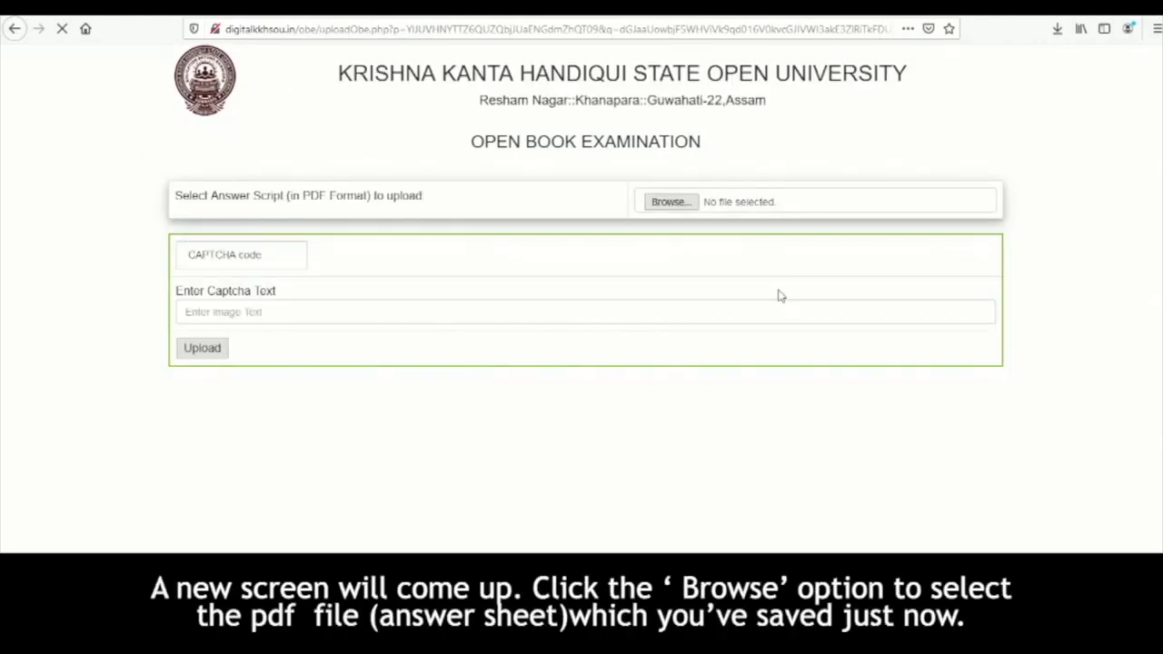
# - Attach the Deno Answer PDF as the SOP5A answer script
pyautogui.click(668, 206)
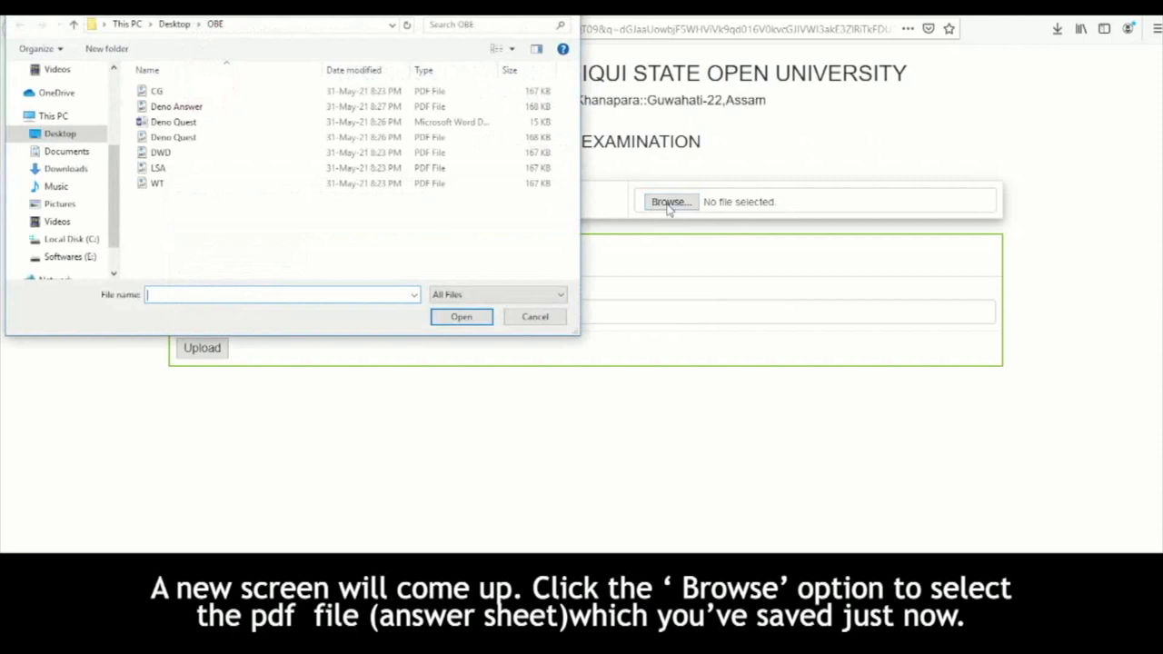
pyautogui.click(202, 114)
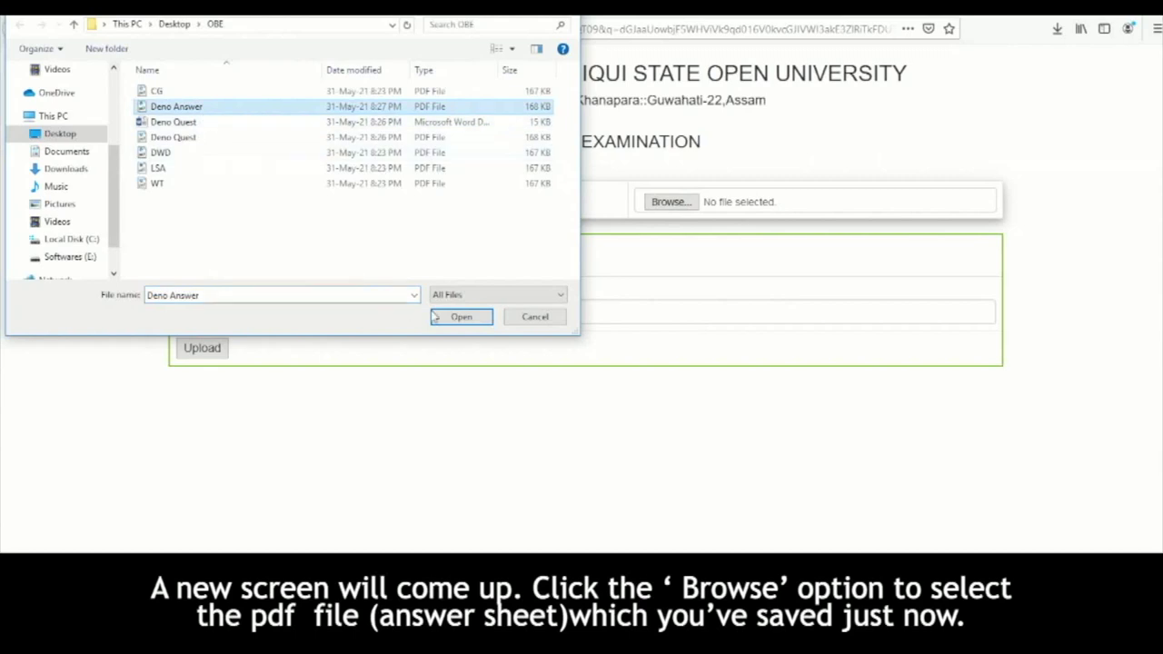
pyautogui.click(457, 316)
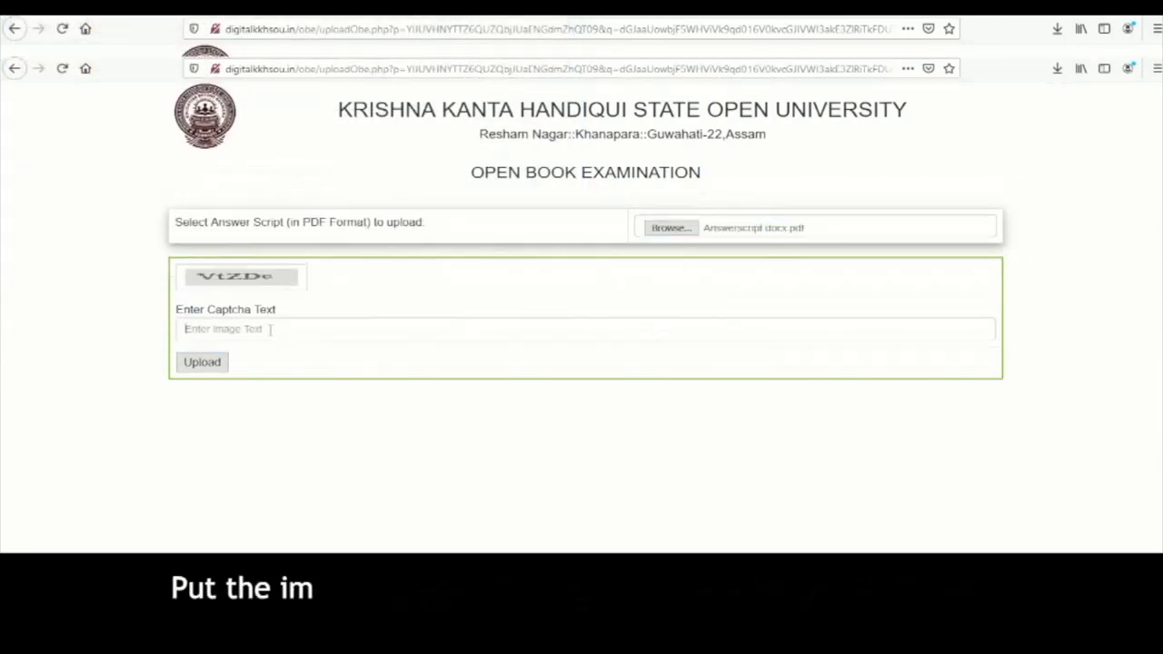
# - Enter the captcha, upload the SOP5A answer script and acknowledge the confirmation
pyautogui.click(270, 329)
pyautogui.write('VtZDe')
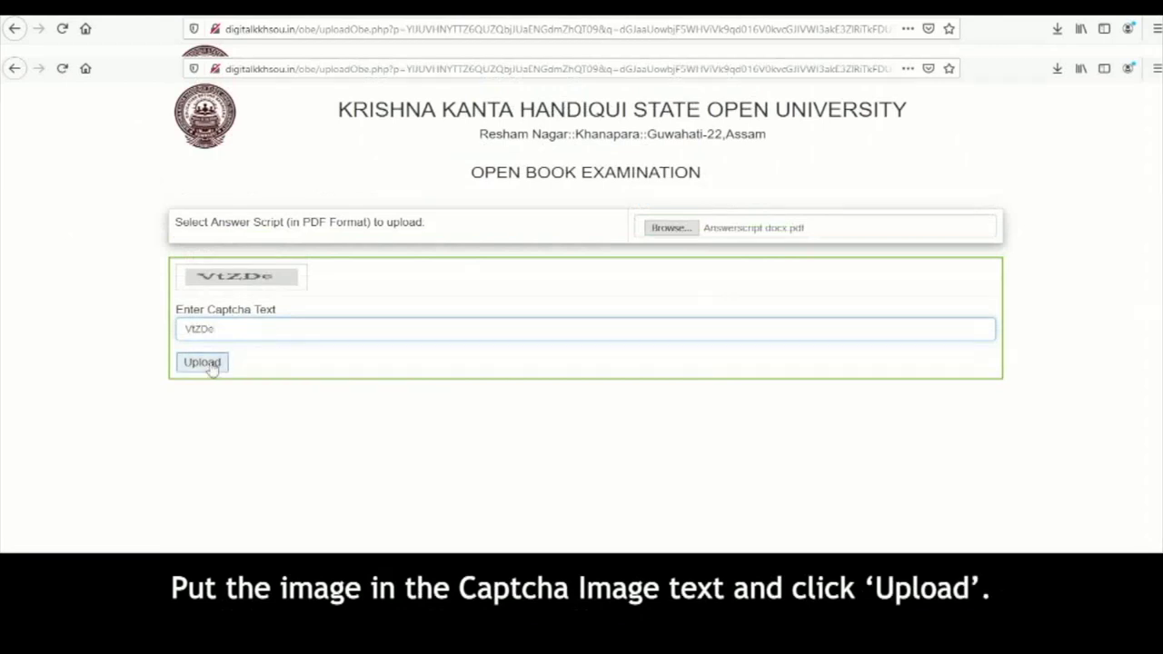
pyautogui.click(205, 366)
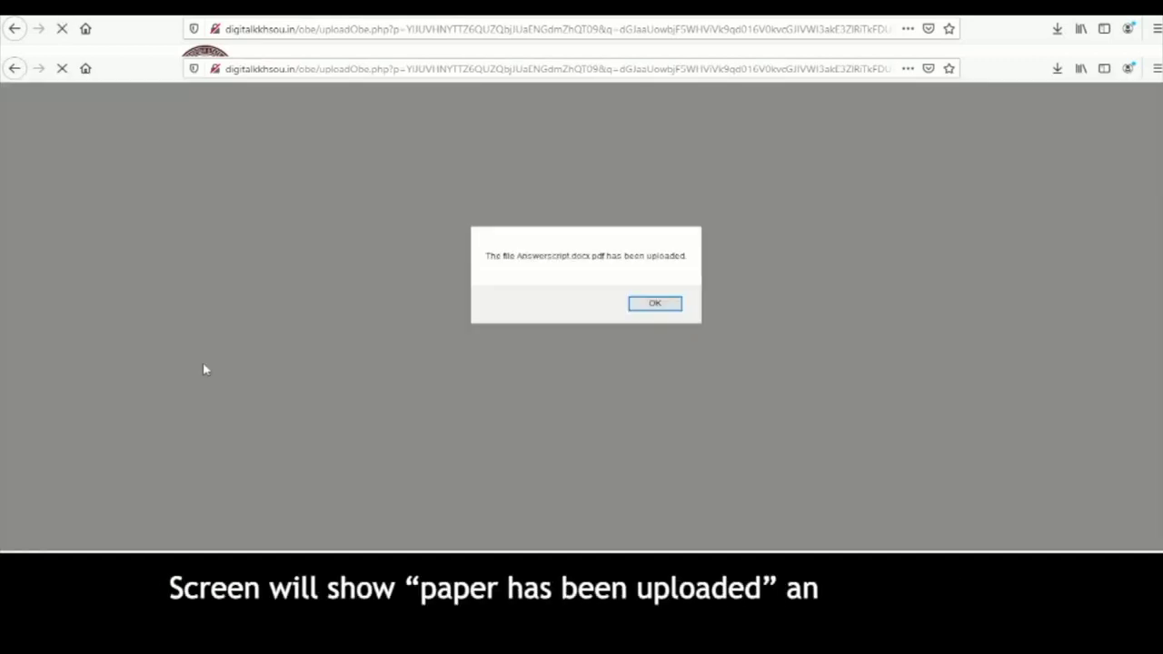
pyautogui.click(654, 305)
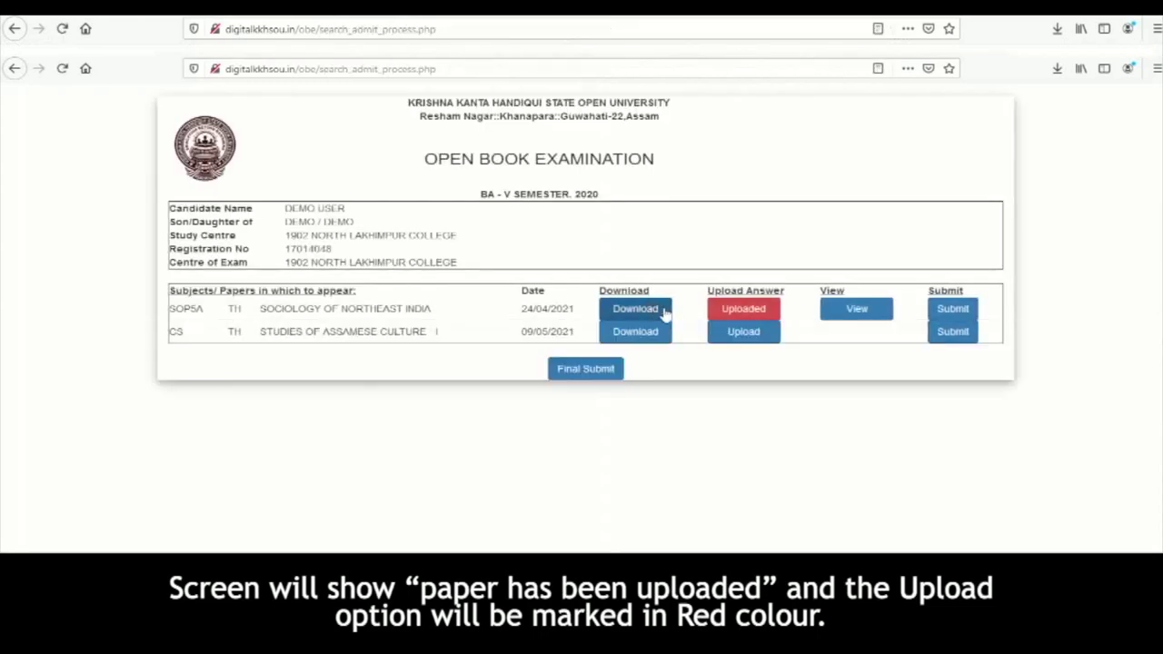
# - View the uploaded SOP5A Sociology answer script PDF
pyautogui.click(848, 311)
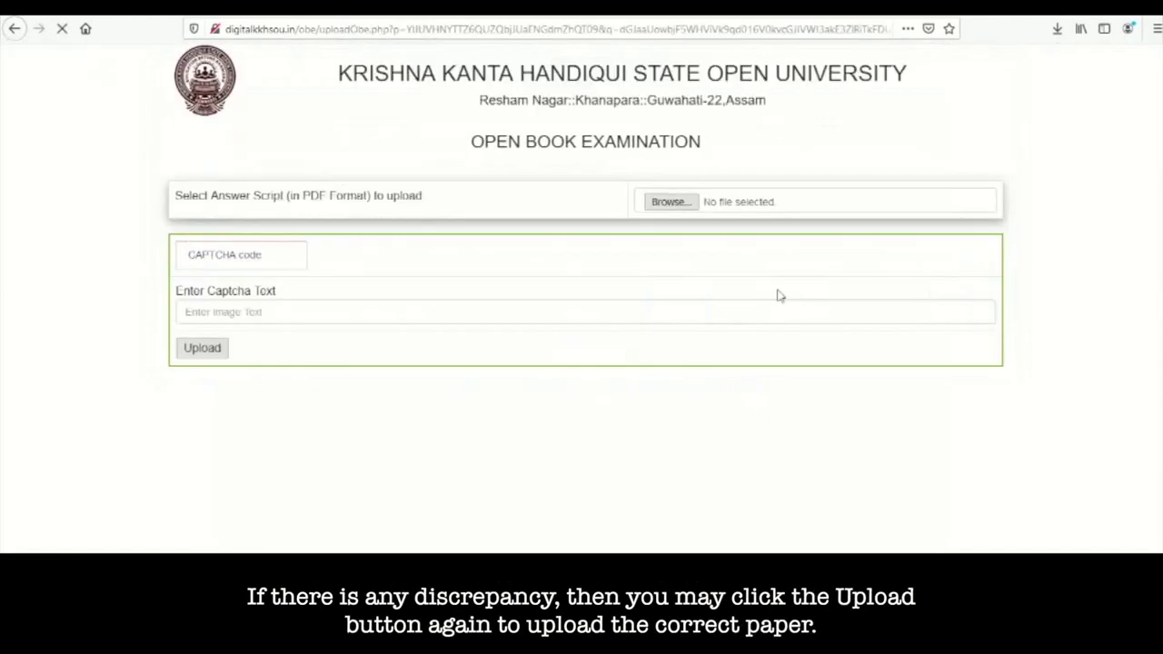
# - Attach Deno Answer.pdf as the Studies of Assamese Culture - I answer script
pyautogui.click(671, 202)
pyautogui.click(197, 107)
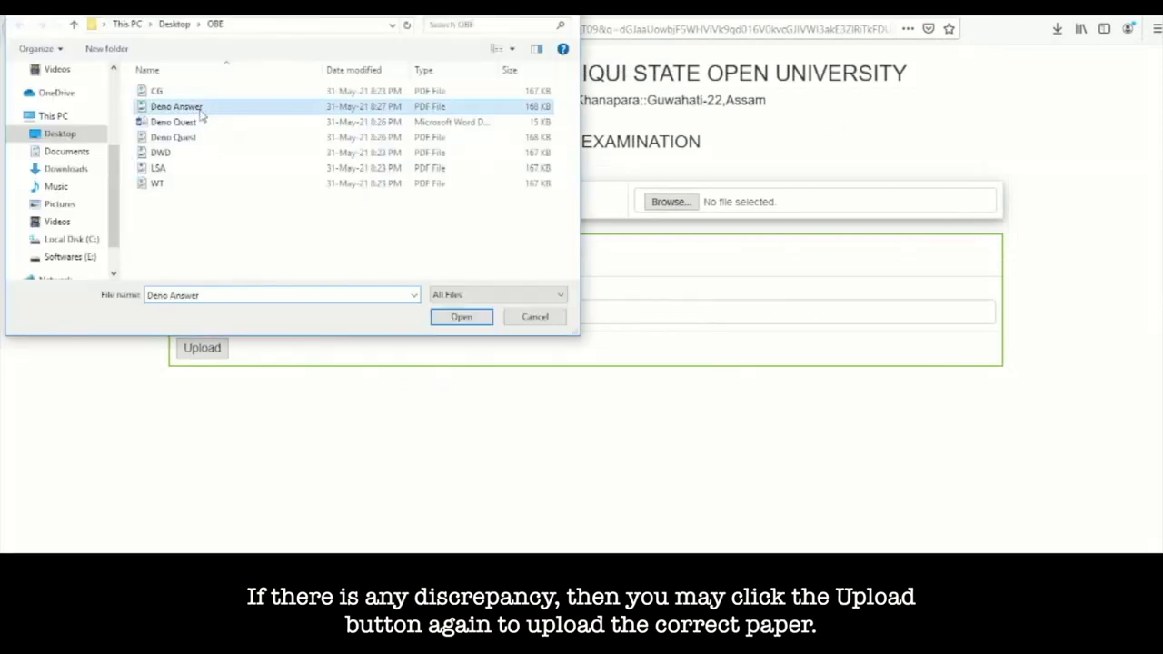
pyautogui.click(461, 317)
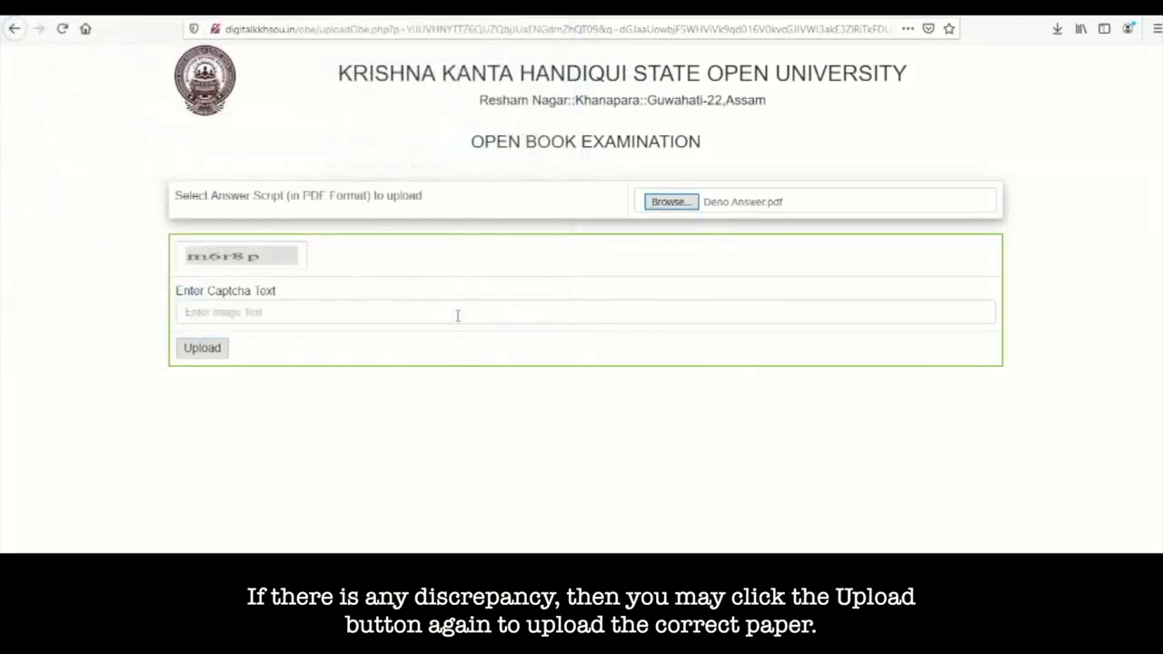
# - Enter the captcha, upload the script, acknowledge it, and submit the Assamese Culture paper
pyautogui.click(273, 315)
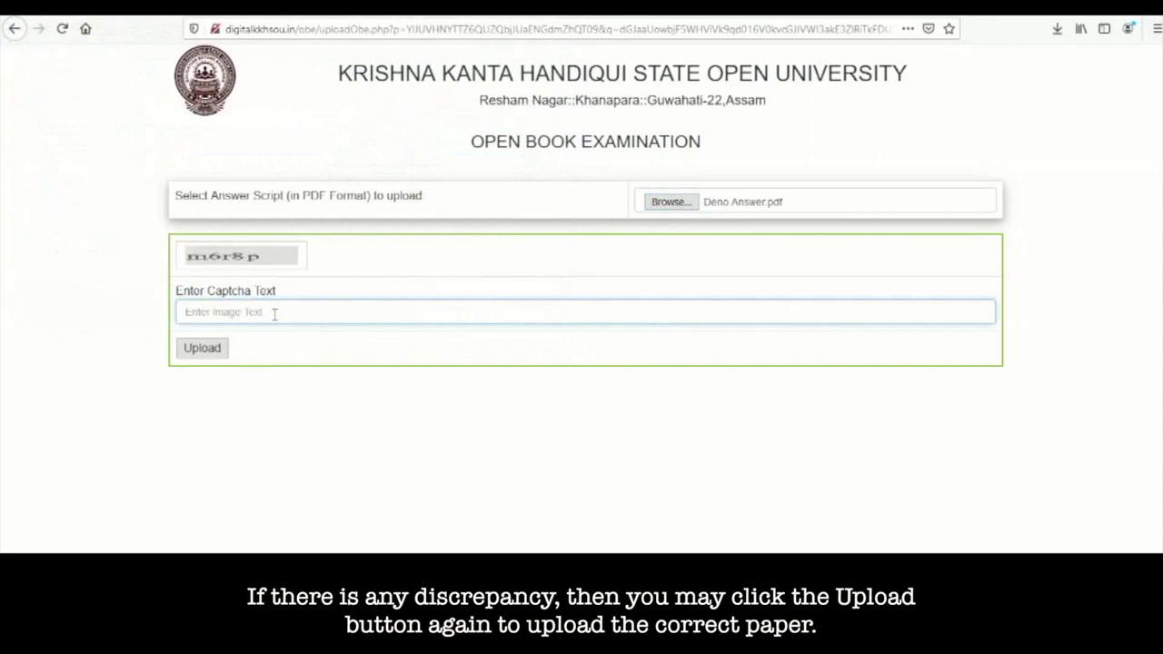
pyautogui.write('m6r8p')
pyautogui.click(202, 348)
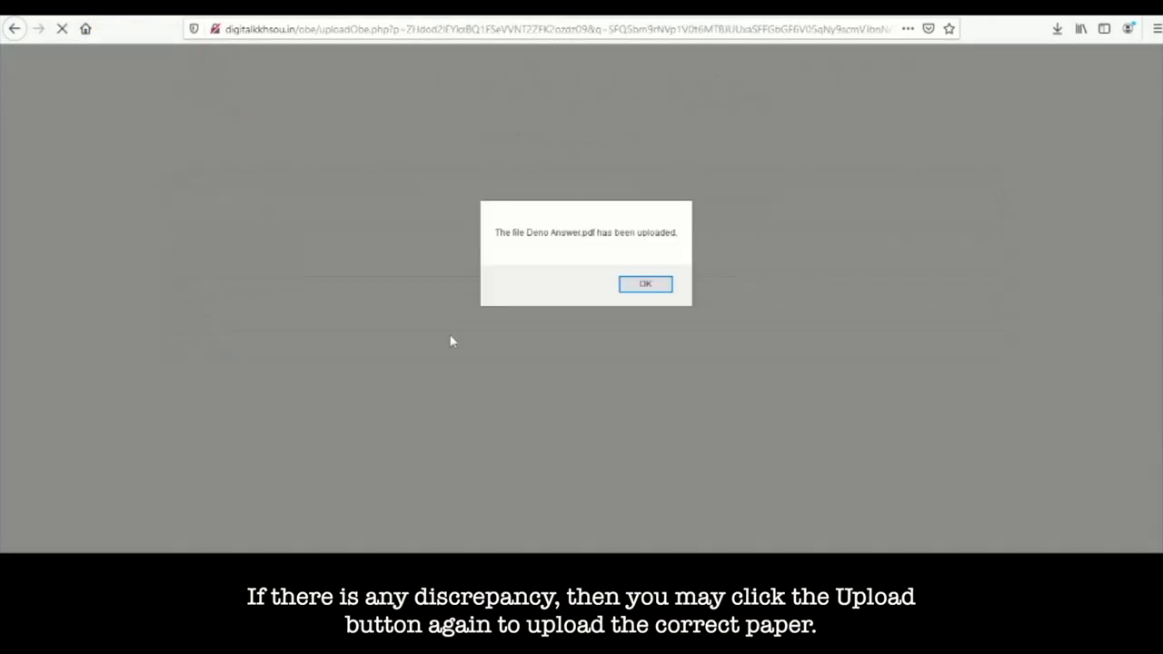
pyautogui.click(634, 286)
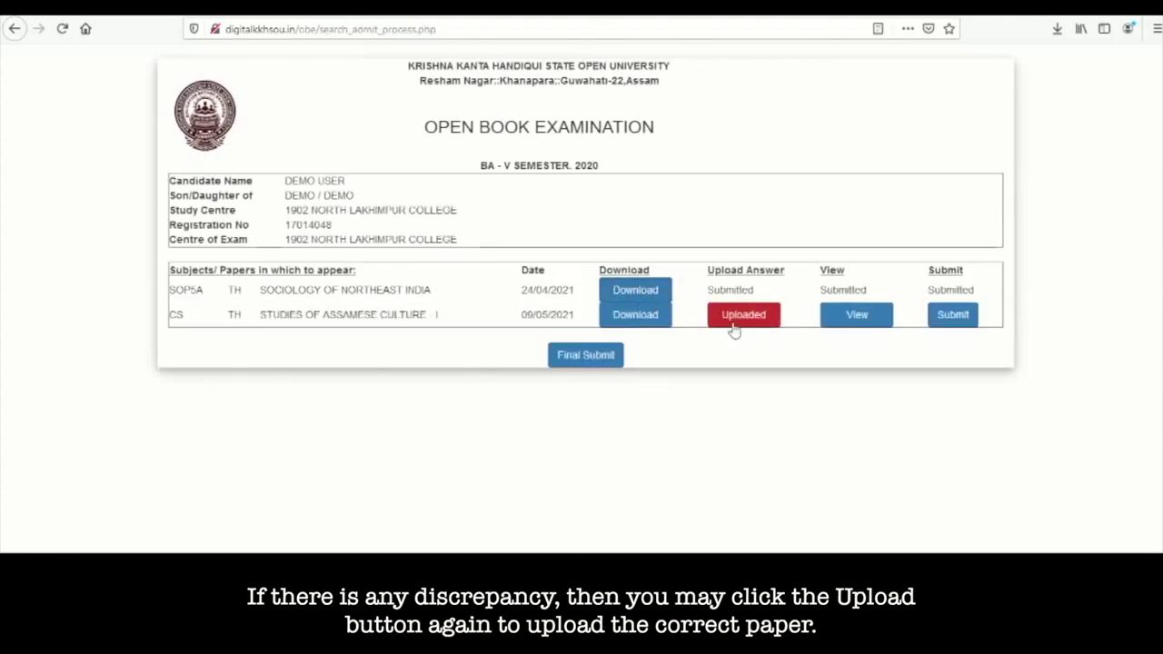
pyautogui.click(952, 318)
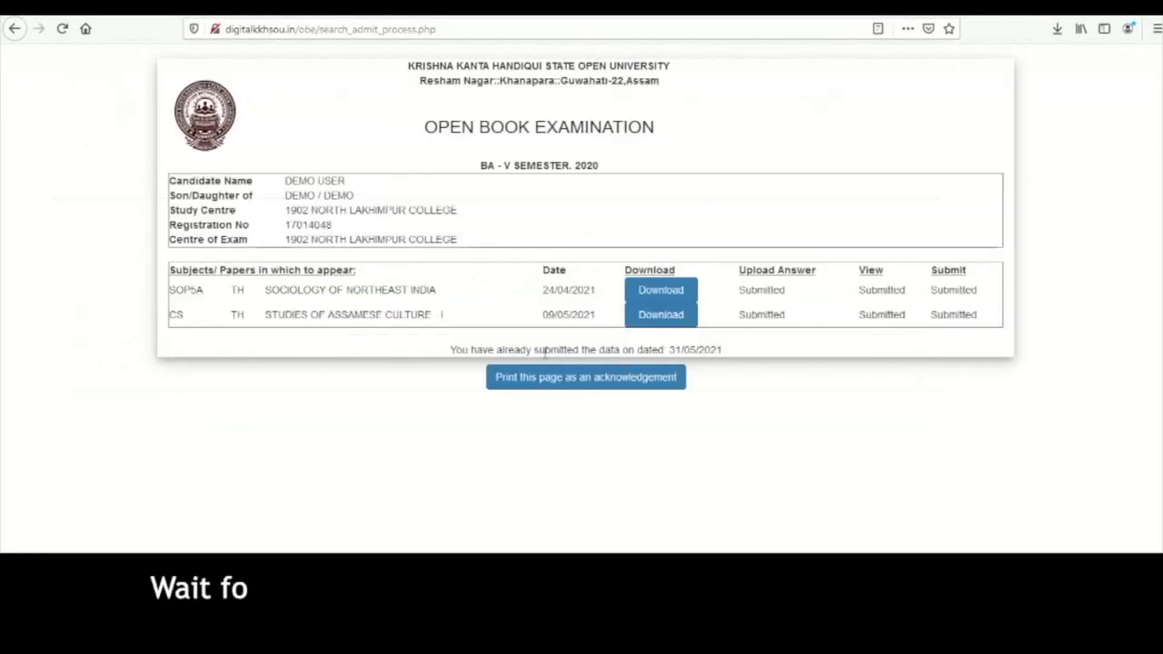
# - Highlight the 'You have already submitted' confirmation message on the submission page
pyautogui.moveTo(450, 349); pyautogui.dragTo(600, 348)
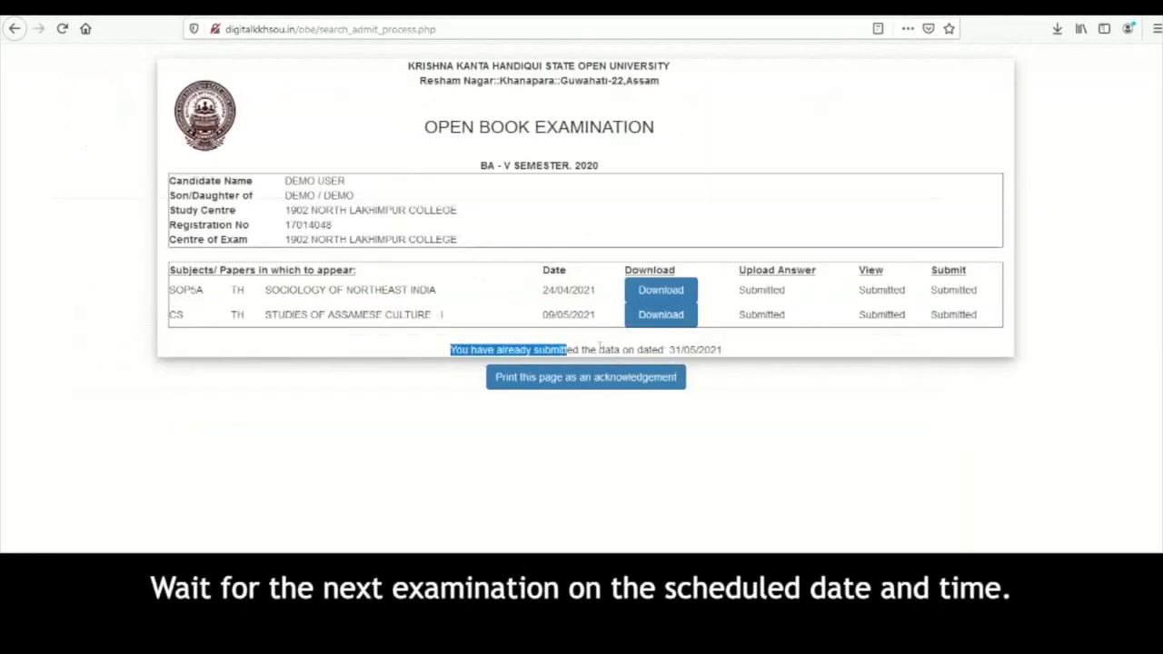